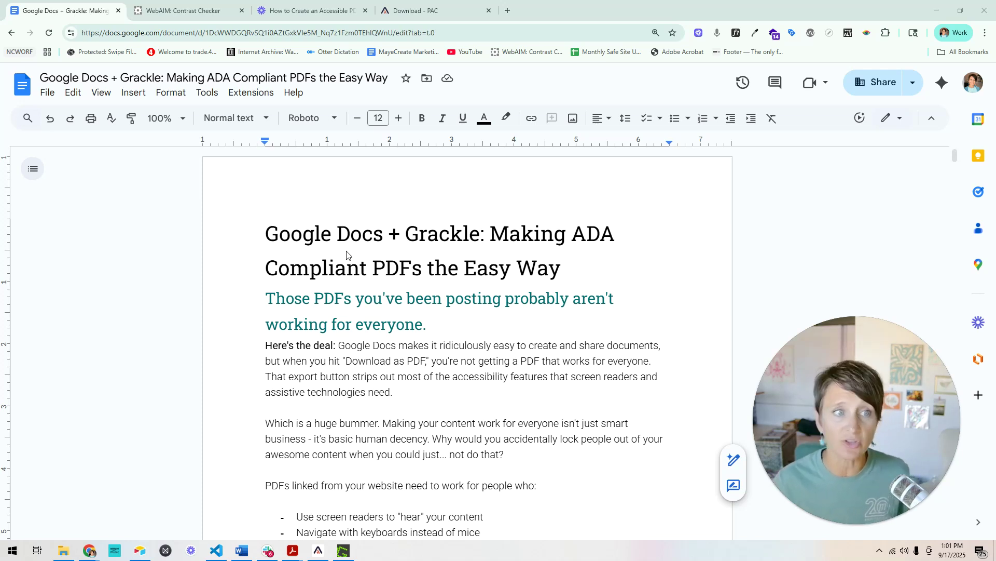
{"action": "left_click", "coordinate": [47, 92]}
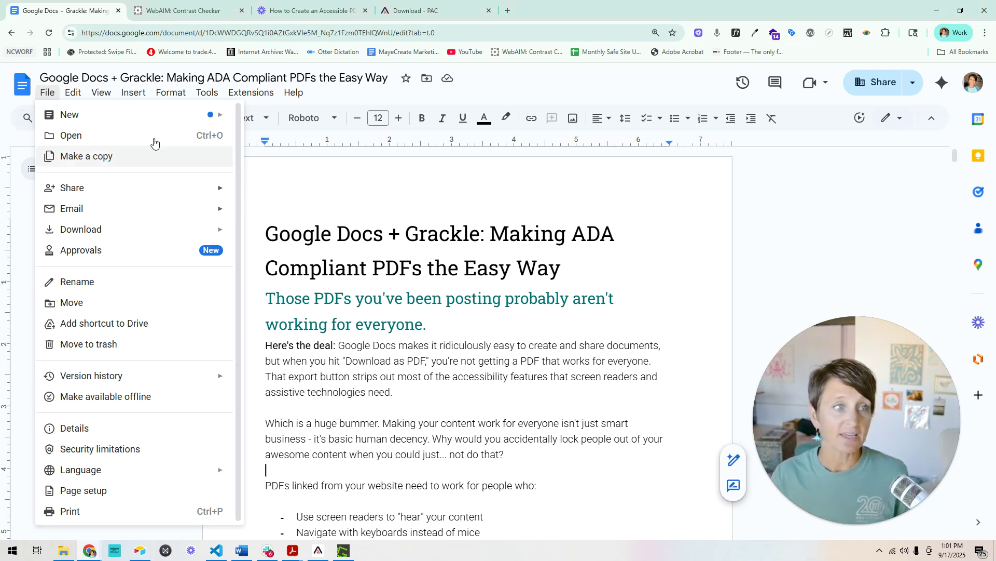
{"action": "left_click", "coordinate": [829, 232]}
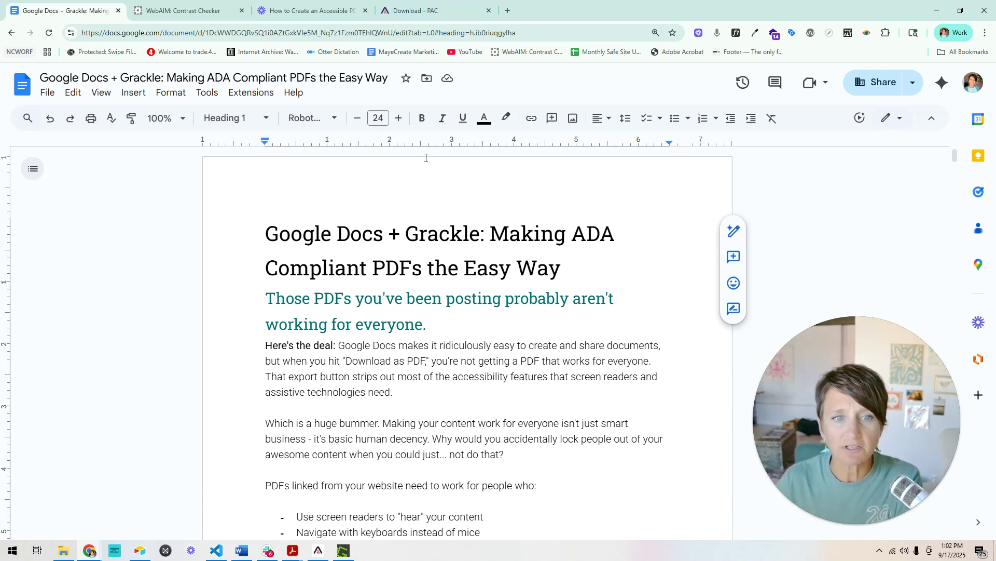
- Search the Google Workspace Marketplace for the "Grackle Docs" add-on, and close the marketplace
{"action": "left_click_drag", "start_coordinate": [405, 229], "coordinate": [497, 225]}
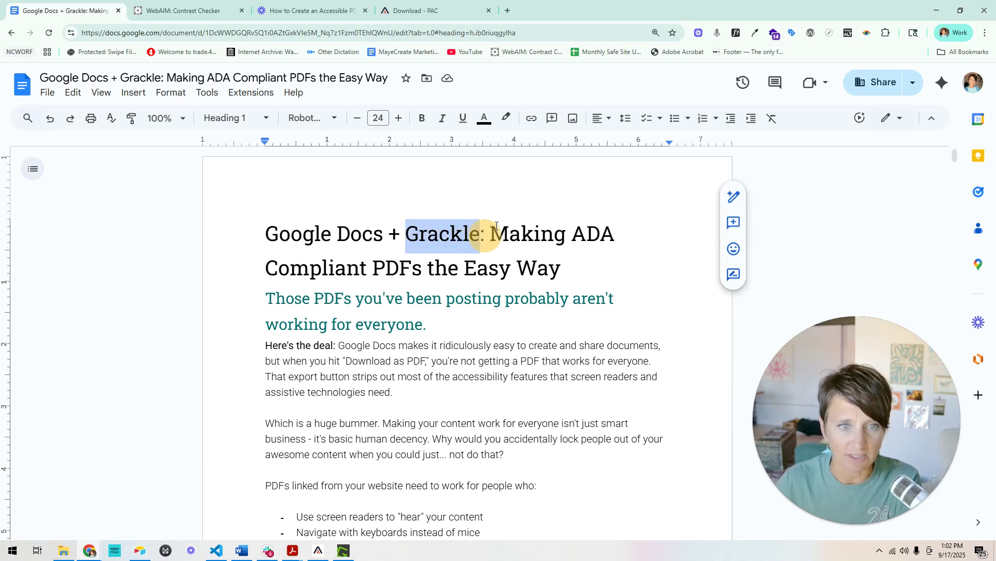
{"action": "left_click", "coordinate": [251, 94]}
{"action": "mouse_move", "coordinate": [258, 115]}
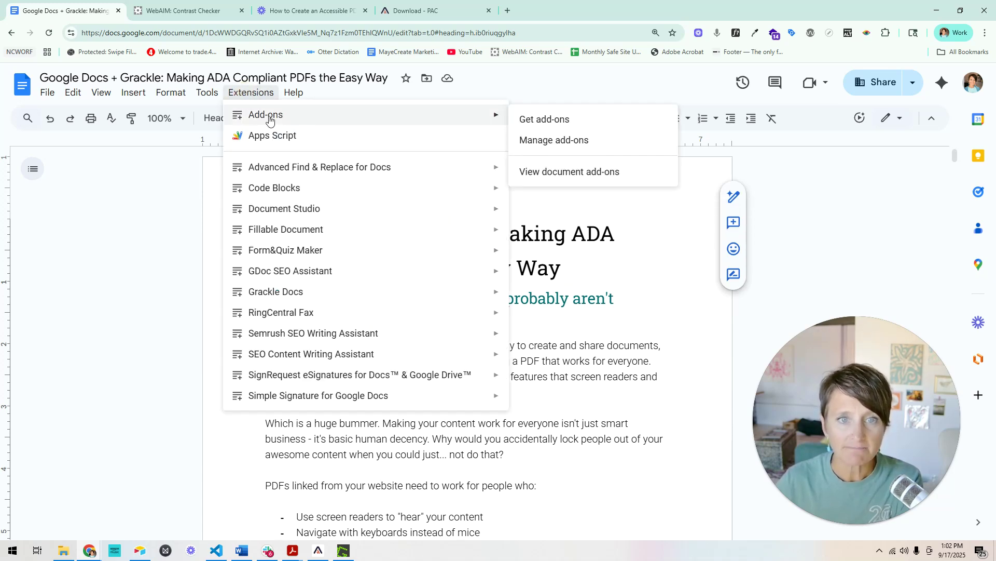
{"action": "left_click", "coordinate": [535, 117]}
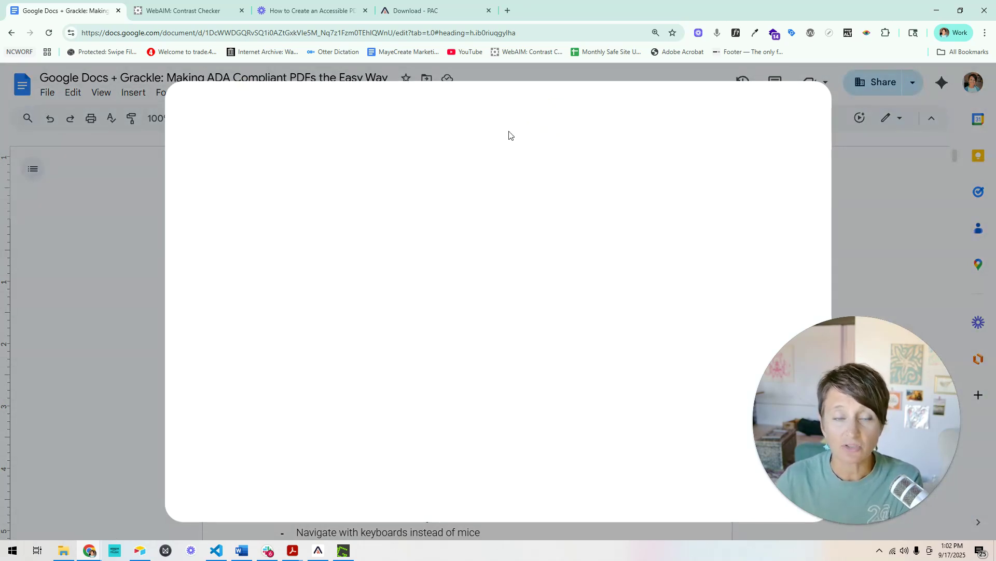
{"action": "left_click", "coordinate": [494, 120]}
{"action": "type", "text": "grac"}
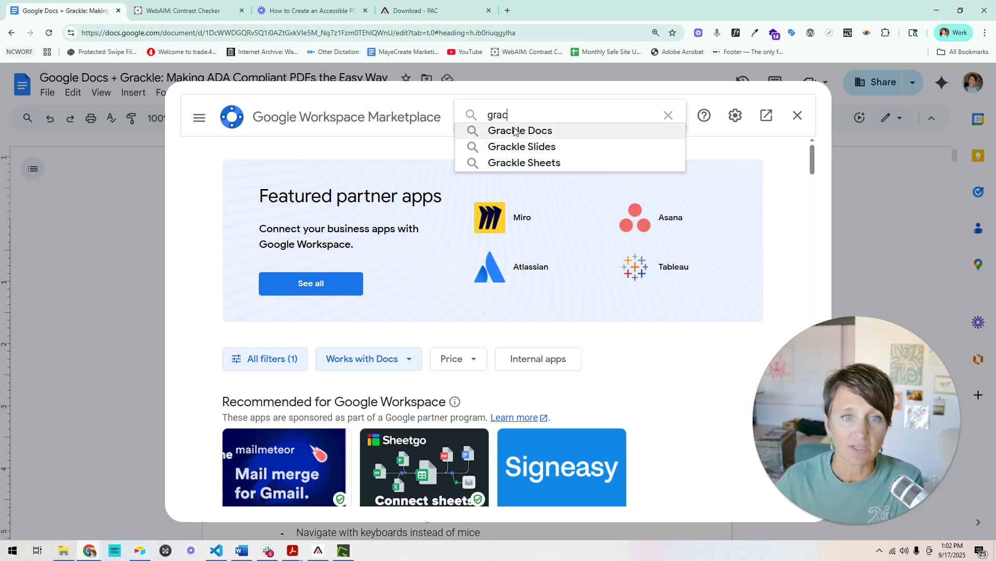
{"action": "left_click", "coordinate": [513, 130]}
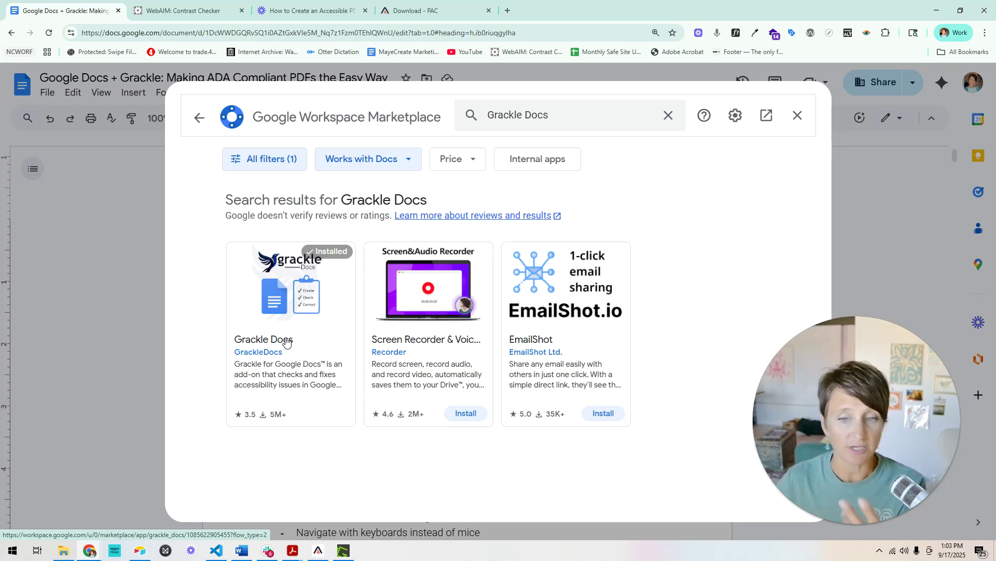
{"action": "left_click", "coordinate": [799, 120]}
- Go to the "Phase 2: Set Up Your Google Doc for Success" section and show the document outline
{"action": "scroll", "coordinate": [430, 312], "scroll_direction": "down", "scroll_amount": 10}
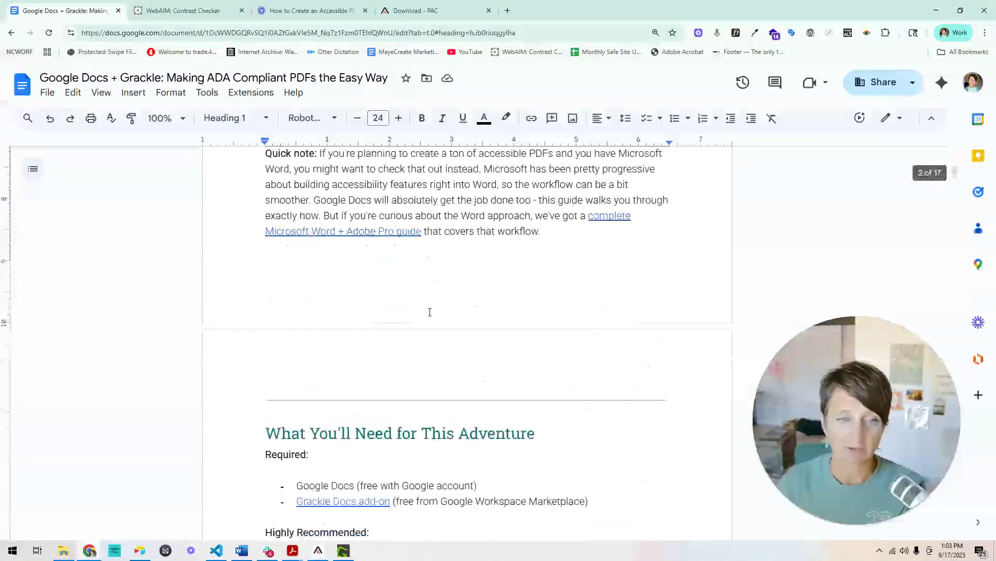
{"action": "scroll", "coordinate": [430, 312], "scroll_direction": "down", "scroll_amount": 8}
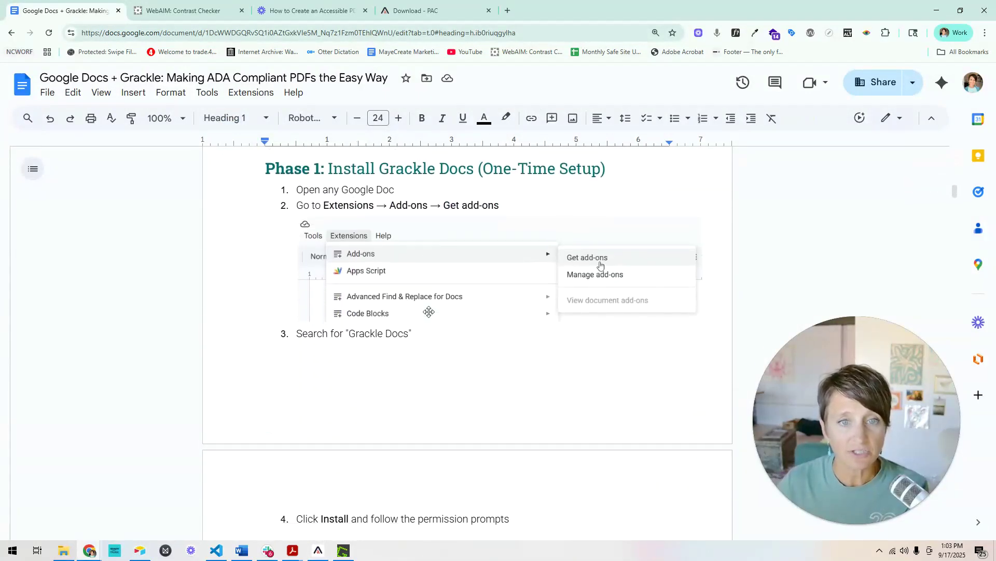
{"action": "scroll", "coordinate": [429, 311], "scroll_direction": "down", "scroll_amount": 10}
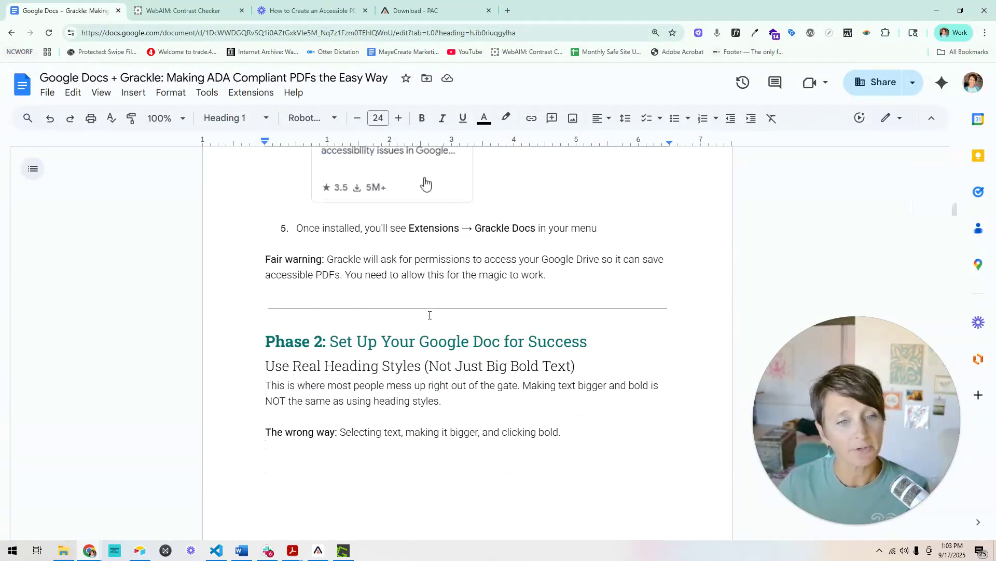
{"action": "scroll", "coordinate": [429, 315], "scroll_direction": "down", "scroll_amount": 1}
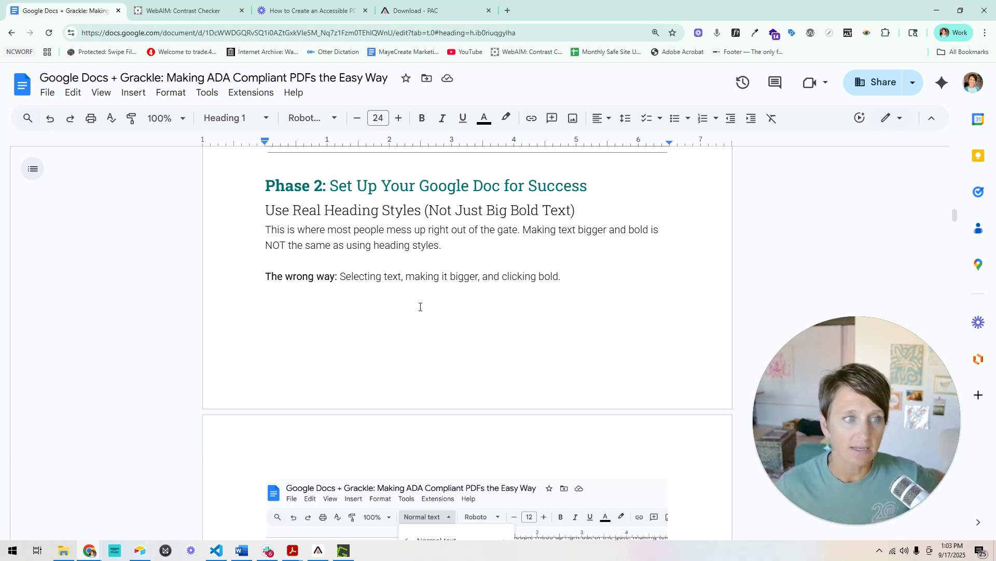
{"action": "left_click", "coordinate": [40, 275]}
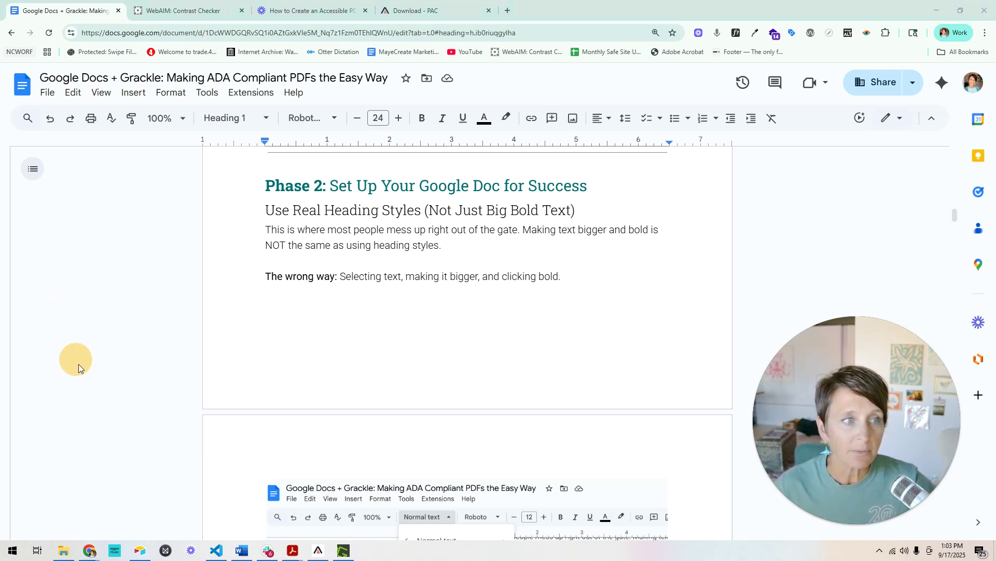
{"action": "left_click", "coordinate": [32, 174]}
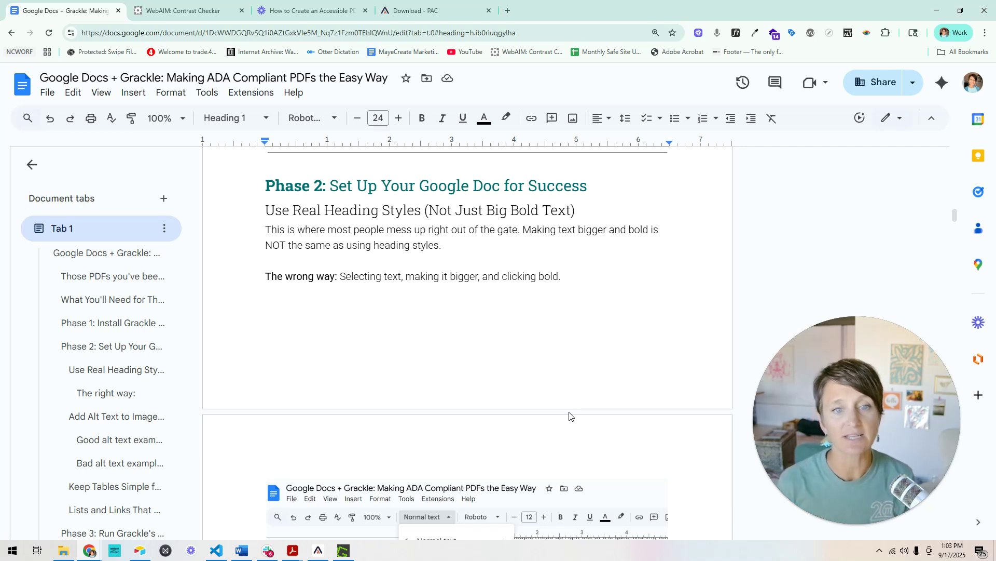
- Make the "The wrong way" line bold and increase its font size to 15
{"action": "left_click_drag", "start_coordinate": [264, 275], "coordinate": [556, 263]}
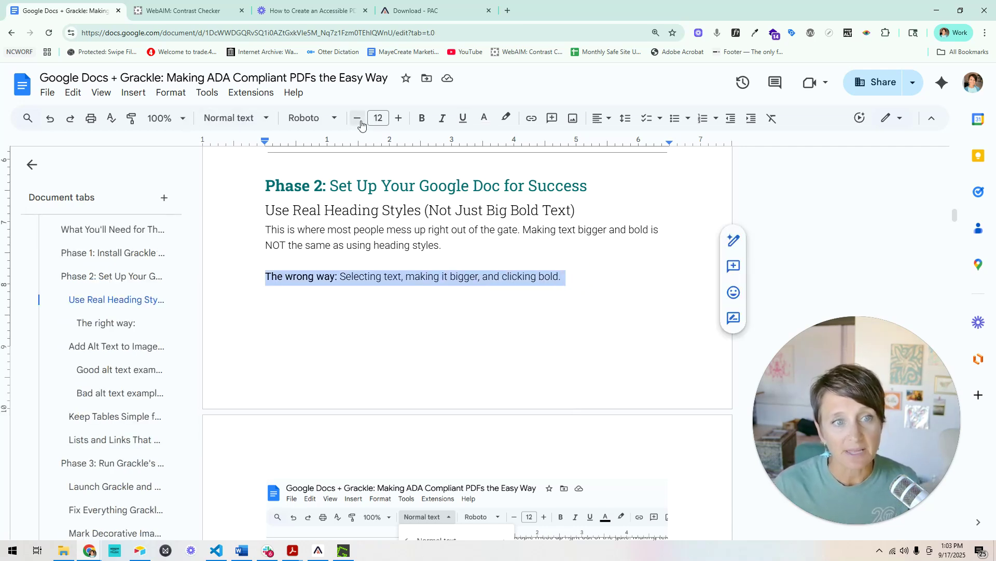
{"action": "left_click", "coordinate": [398, 118]}
{"action": "left_click", "coordinate": [399, 117]}
{"action": "key", "text": "ctrl+b"}
{"action": "left_click", "coordinate": [398, 118]}
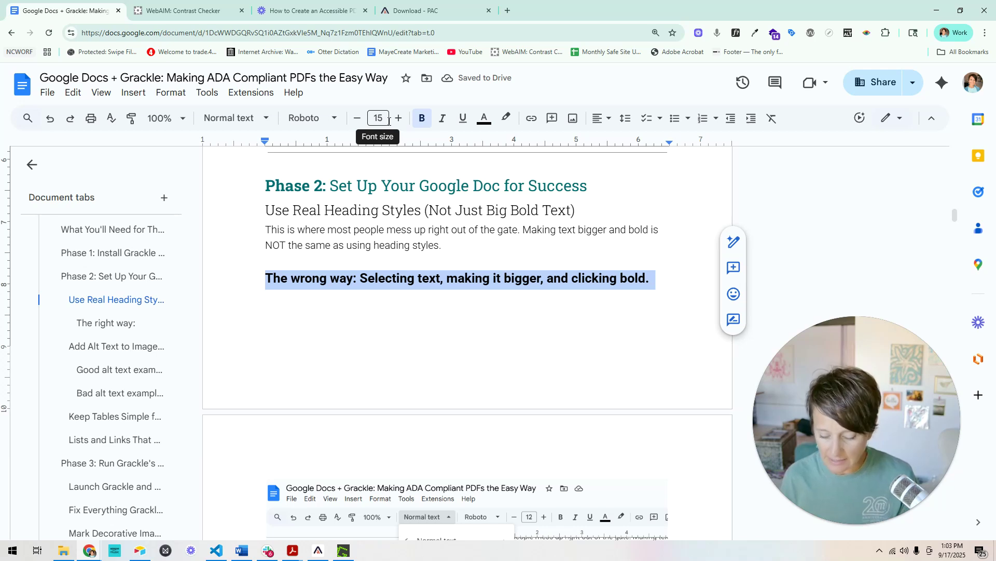
- Undo the bold and font size changes on the "The wrong way" line and deselect it
{"action": "key", "text": "ctrl+z"}
{"action": "key", "text": "ctrl+z"}
{"action": "key", "text": "ctrl+z"}
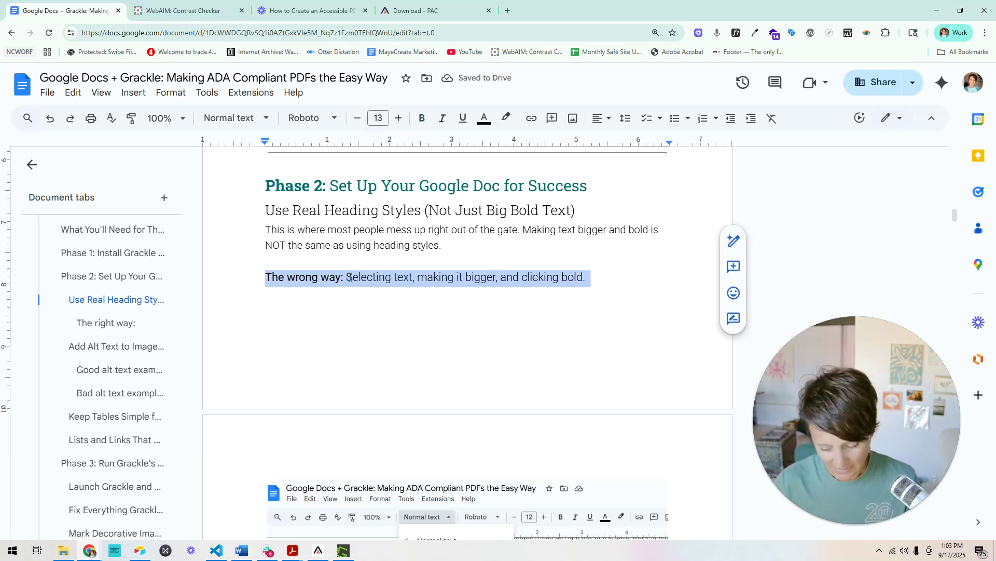
{"action": "left_click", "coordinate": [371, 318]}
- View the alt text of the screenshot in the "Add Alt Text to Images" section, and close the image options
{"action": "scroll", "coordinate": [372, 318], "scroll_direction": "down", "scroll_amount": 9}
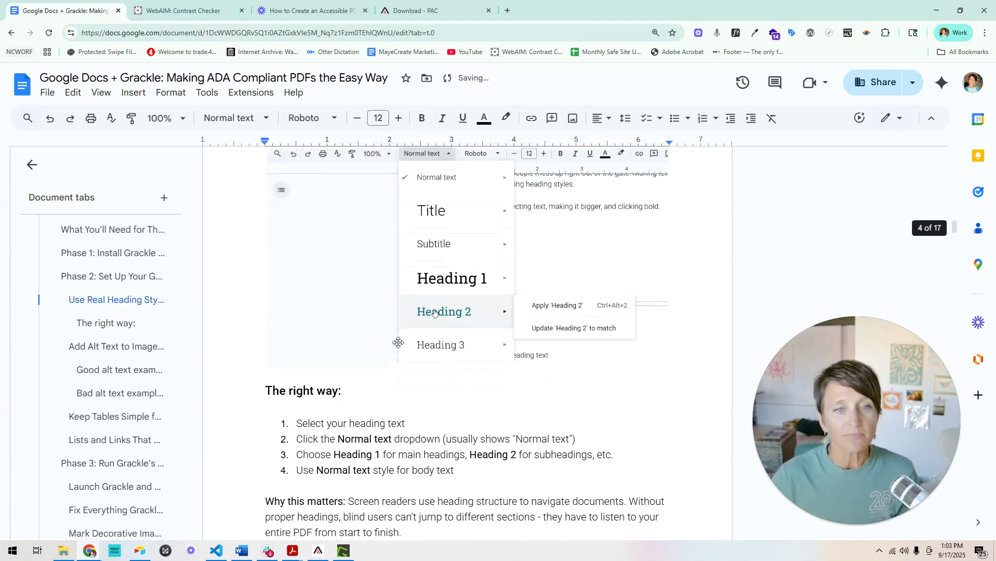
{"action": "scroll", "coordinate": [407, 350], "scroll_direction": "down", "scroll_amount": 4}
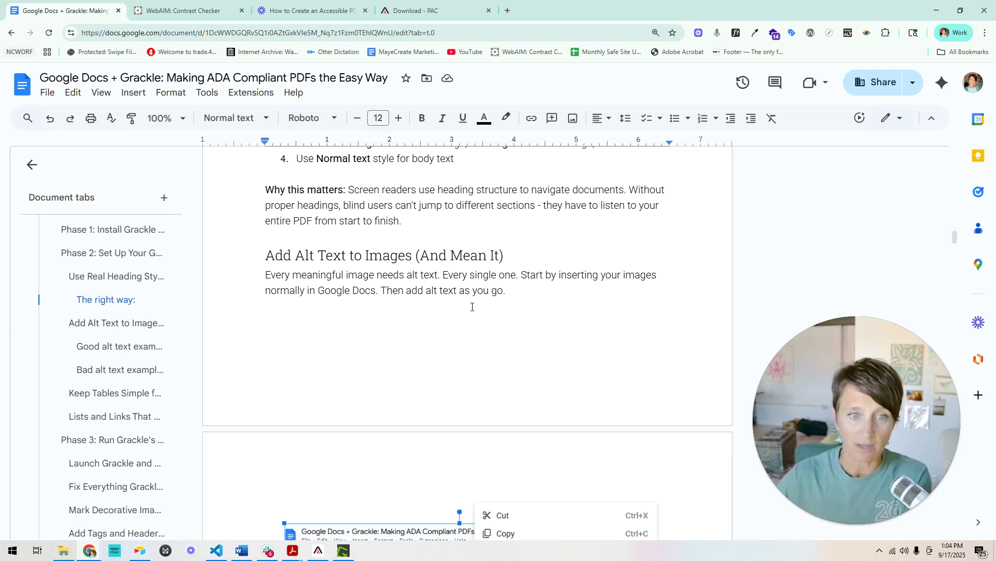
{"action": "scroll", "coordinate": [474, 312], "scroll_direction": "down", "scroll_amount": 6}
{"action": "scroll", "coordinate": [530, 420], "scroll_direction": "down", "scroll_amount": 1}
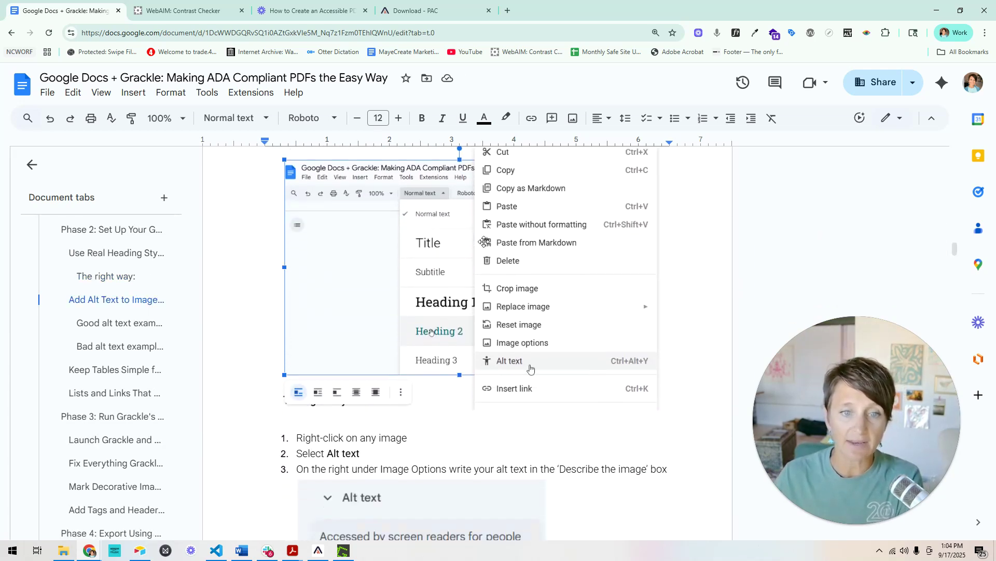
{"action": "left_click", "coordinate": [484, 241]}
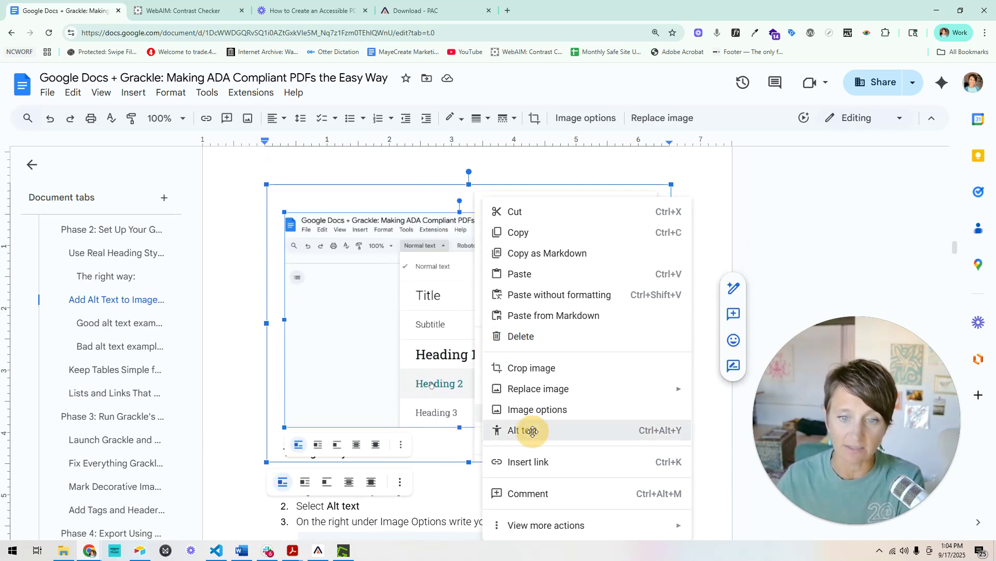
{"action": "left_click", "coordinate": [535, 418]}
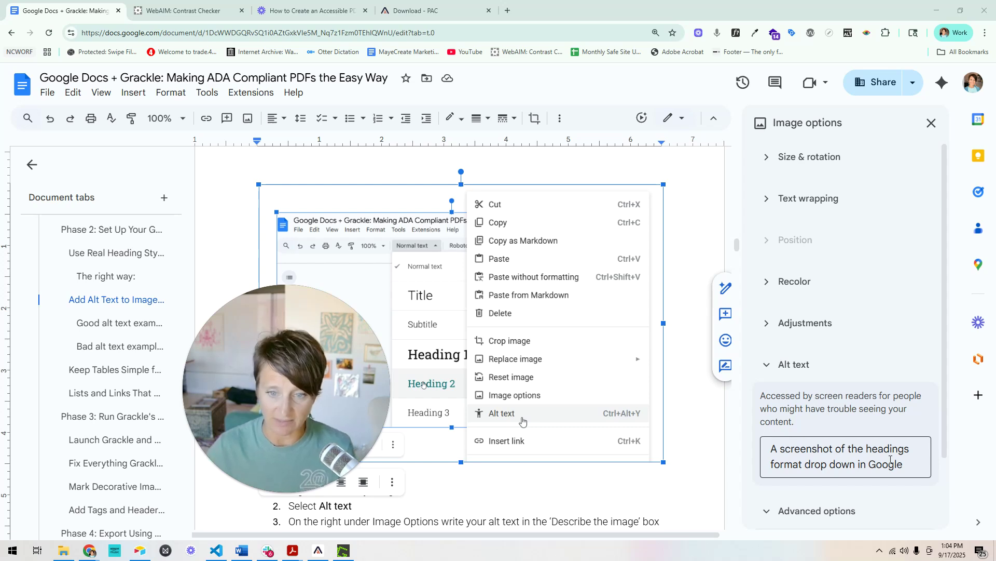
{"action": "scroll", "coordinate": [522, 421], "scroll_direction": "down", "scroll_amount": 10}
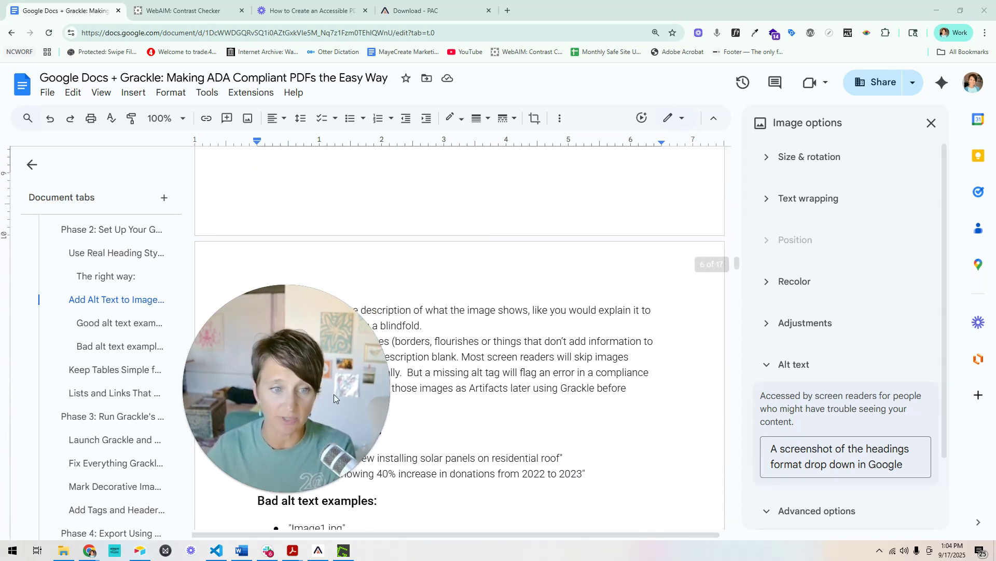
{"action": "left_click", "coordinate": [932, 124]}
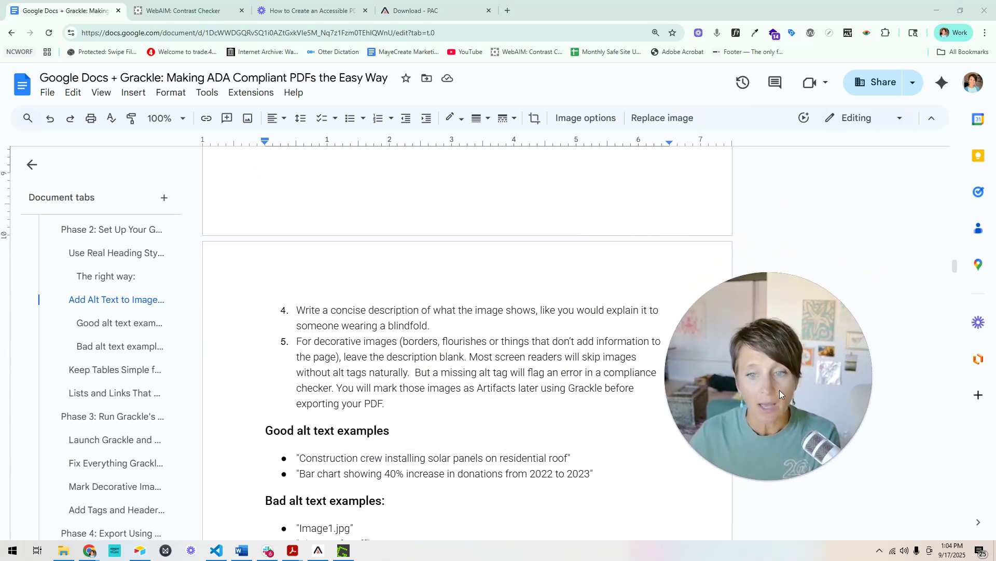
- Read the guidance on alt text examples, tables, lists, links and colors, highlighting the good link text example
{"action": "scroll", "coordinate": [381, 340], "scroll_direction": "down", "scroll_amount": 3}
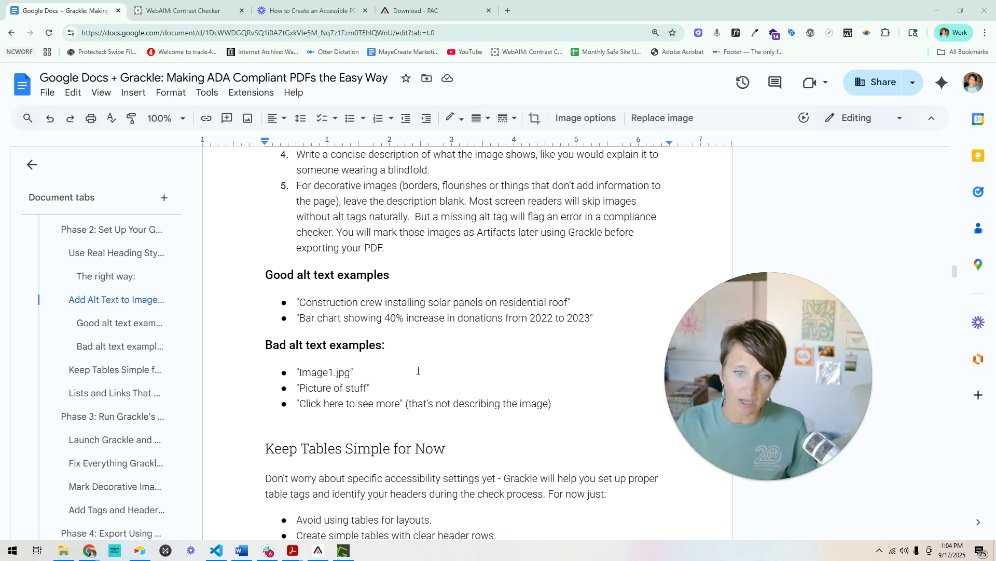
{"action": "left_click_drag", "start_coordinate": [708, 372], "coordinate": [805, 362]}
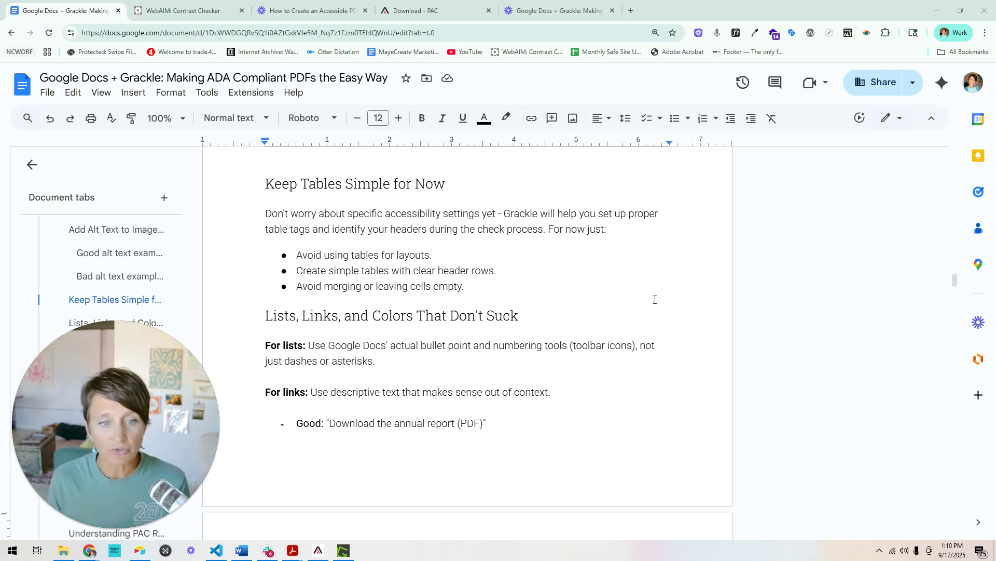
{"action": "scroll", "coordinate": [587, 292], "scroll_direction": "down", "scroll_amount": 1}
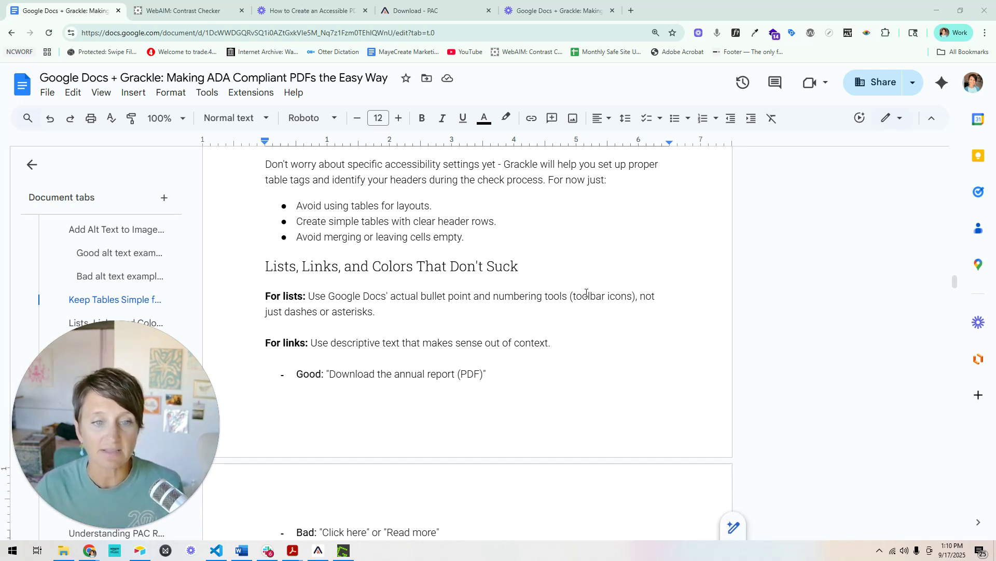
{"action": "scroll", "coordinate": [587, 292], "scroll_direction": "down", "scroll_amount": 4}
{"action": "scroll", "coordinate": [618, 296], "scroll_direction": "down", "scroll_amount": 1}
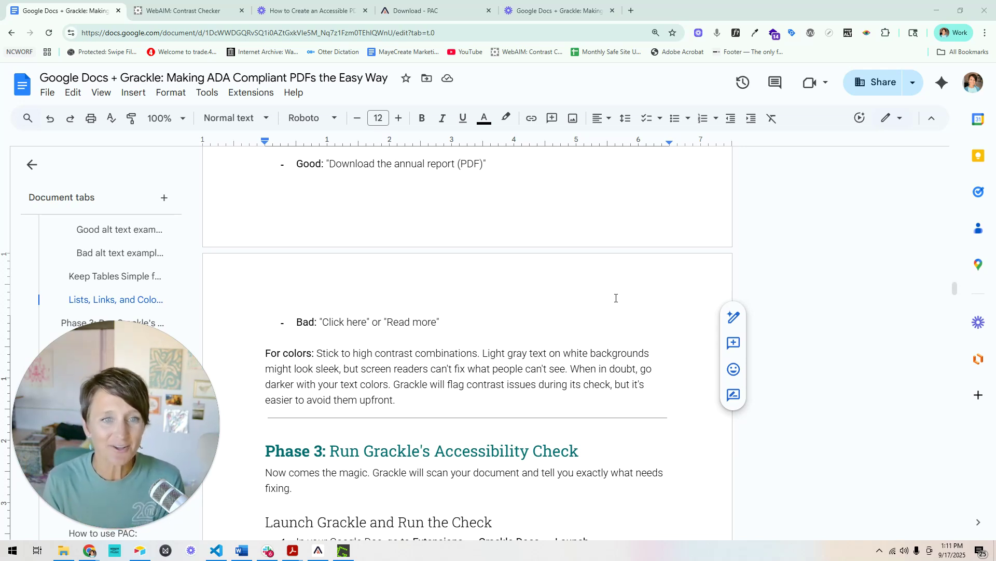
{"action": "left_click_drag", "start_coordinate": [329, 166], "coordinate": [491, 179]}
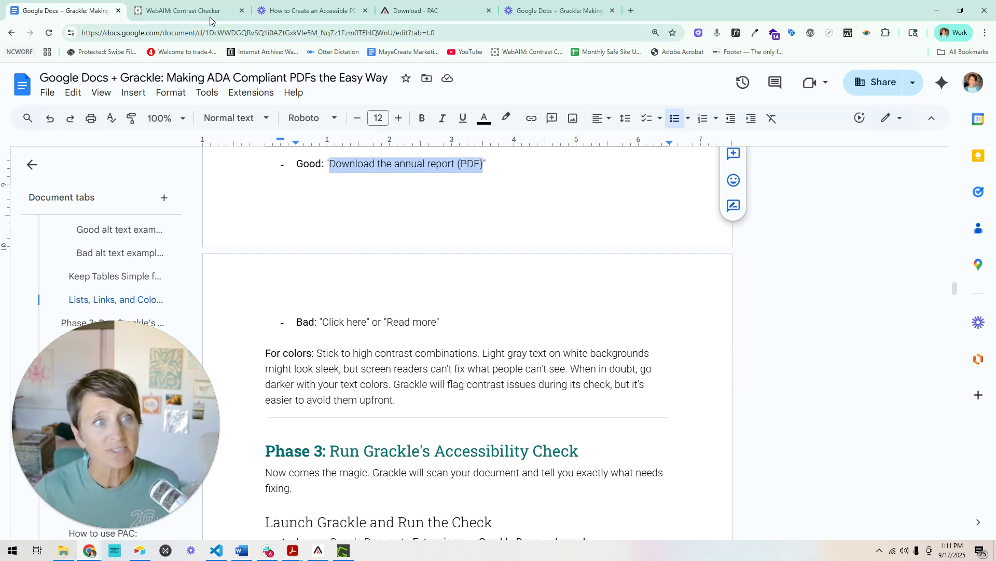
- Switch to the WebAIM Contrast Checker and examine the foreground and background hex values and the WCAG results
{"action": "left_click", "coordinate": [176, 15]}
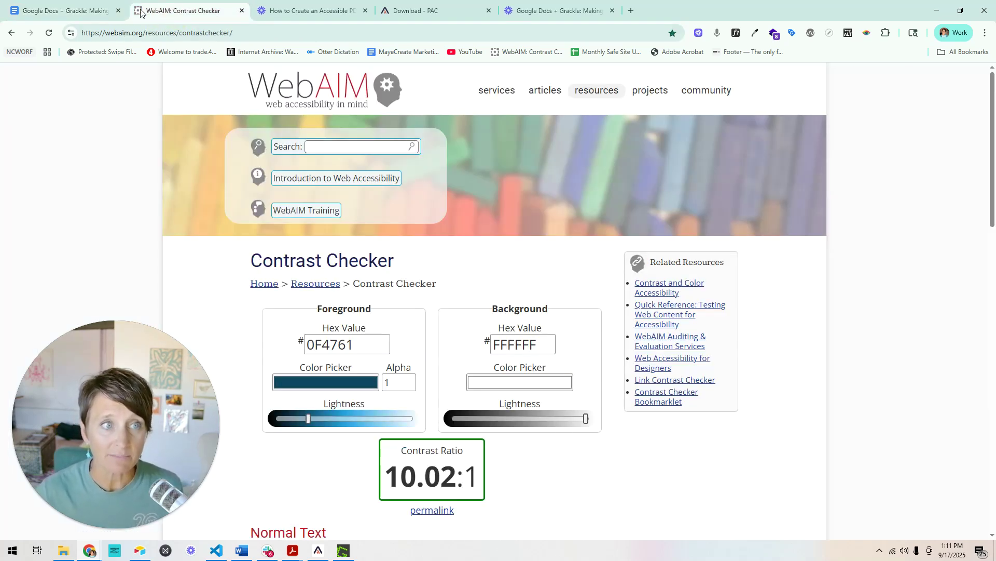
{"action": "left_click_drag", "start_coordinate": [362, 343], "coordinate": [301, 341]}
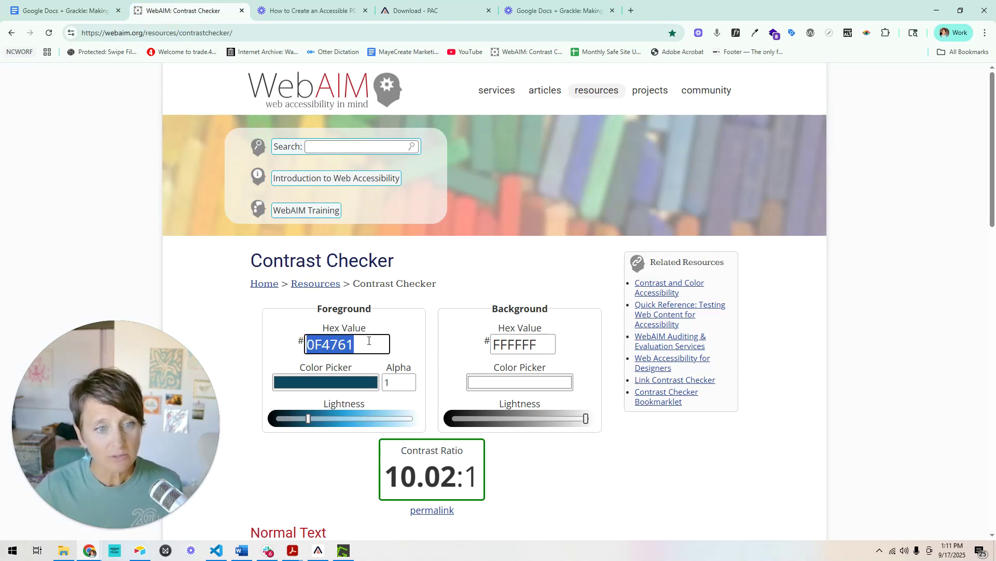
{"action": "left_click_drag", "start_coordinate": [548, 344], "coordinate": [491, 345]}
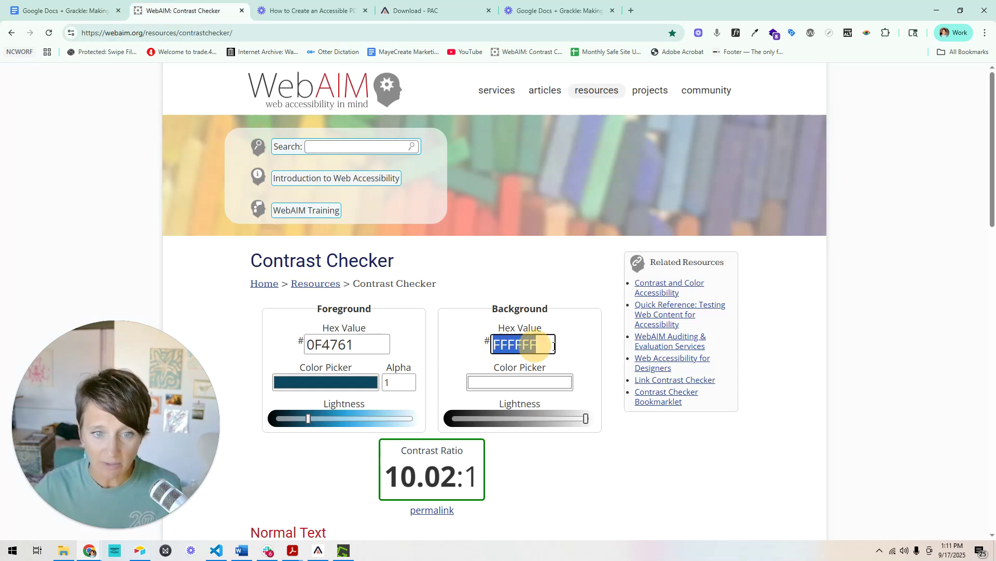
{"action": "left_click", "coordinate": [545, 348]}
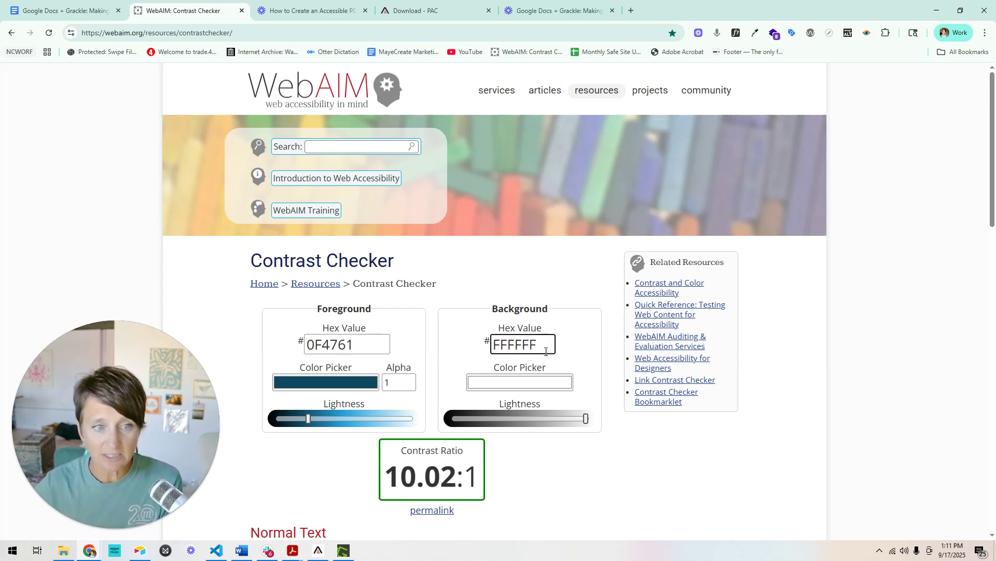
{"action": "scroll", "coordinate": [545, 358], "scroll_direction": "down", "scroll_amount": 6}
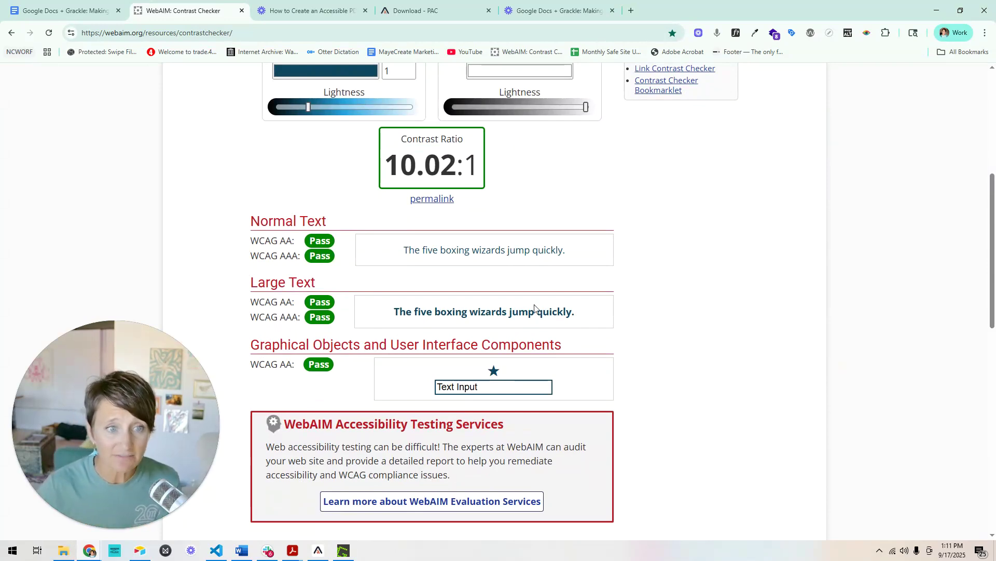
{"action": "scroll", "coordinate": [571, 286], "scroll_direction": "up", "scroll_amount": 1}
{"action": "scroll", "coordinate": [571, 284], "scroll_direction": "up", "scroll_amount": 5}
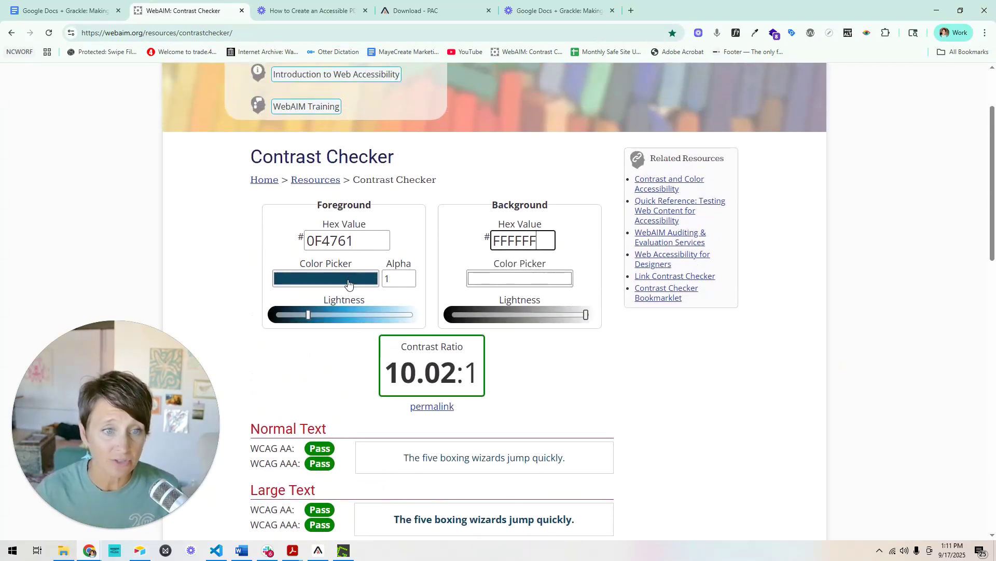
- Change the foreground color to the golden yellow E8B321 with the color picker and check its WCAG results against white
{"action": "left_click", "coordinate": [349, 280]}
{"action": "left_click_drag", "start_coordinate": [348, 371], "coordinate": [377, 371]}
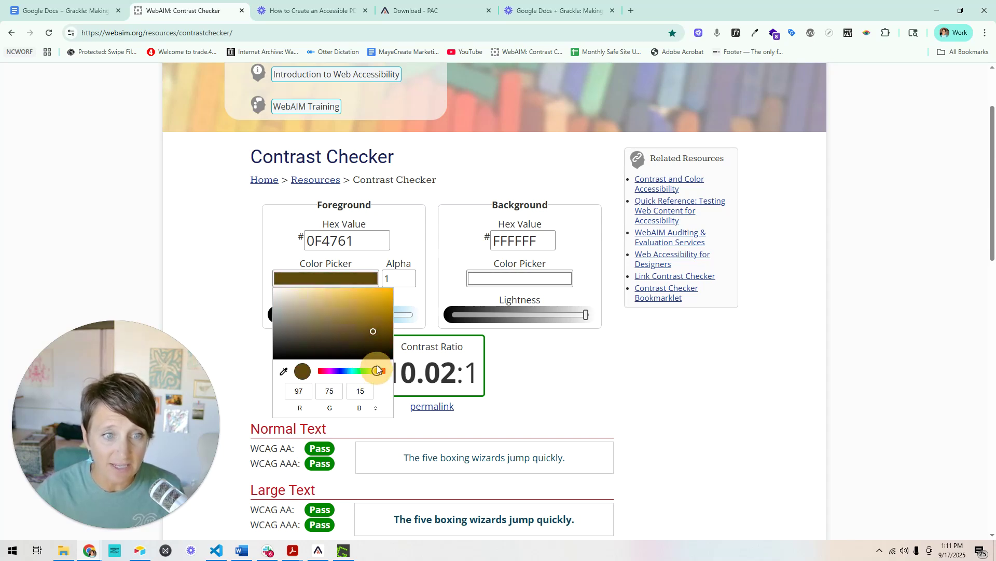
{"action": "left_click", "coordinate": [375, 295]}
{"action": "left_click", "coordinate": [594, 382]}
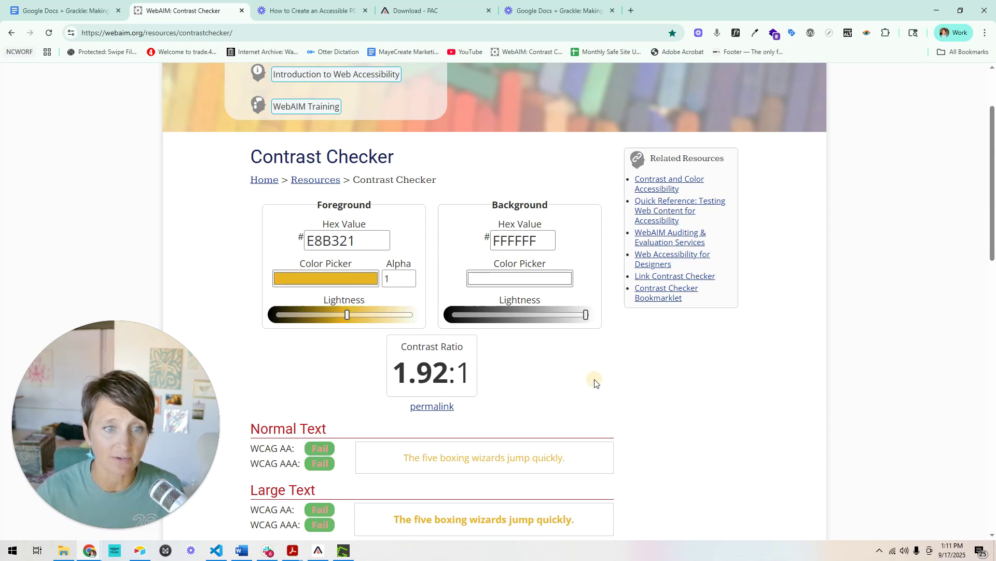
{"action": "scroll", "coordinate": [653, 434], "scroll_direction": "down", "scroll_amount": 3}
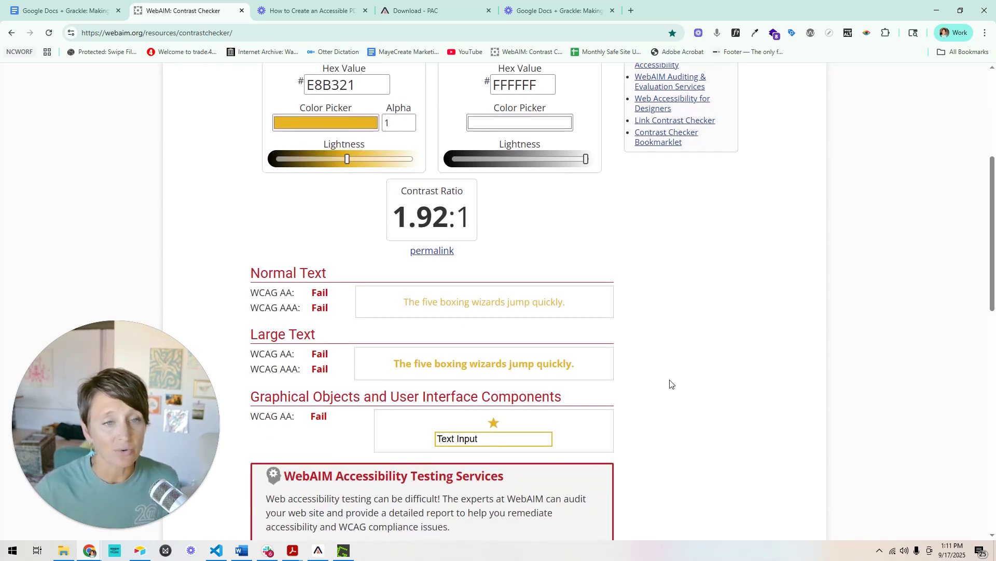
- Darken the foreground color to B98D13 with the lightness control and examine the Large Text WCAG results
{"action": "left_click_drag", "start_coordinate": [347, 159], "coordinate": [332, 160]}
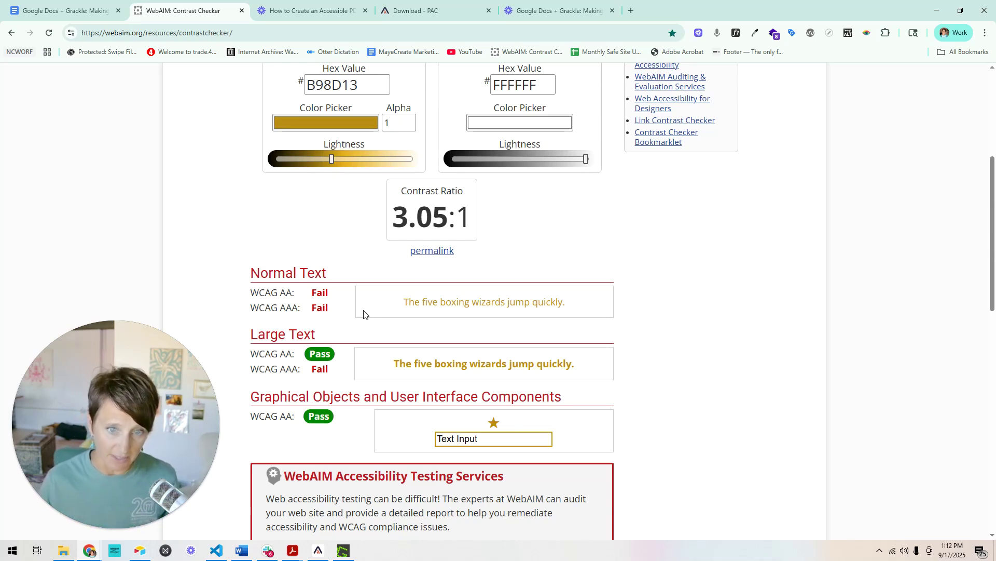
{"action": "scroll", "coordinate": [363, 311], "scroll_direction": "up", "scroll_amount": 3}
{"action": "scroll", "coordinate": [474, 407], "scroll_direction": "down", "scroll_amount": 2}
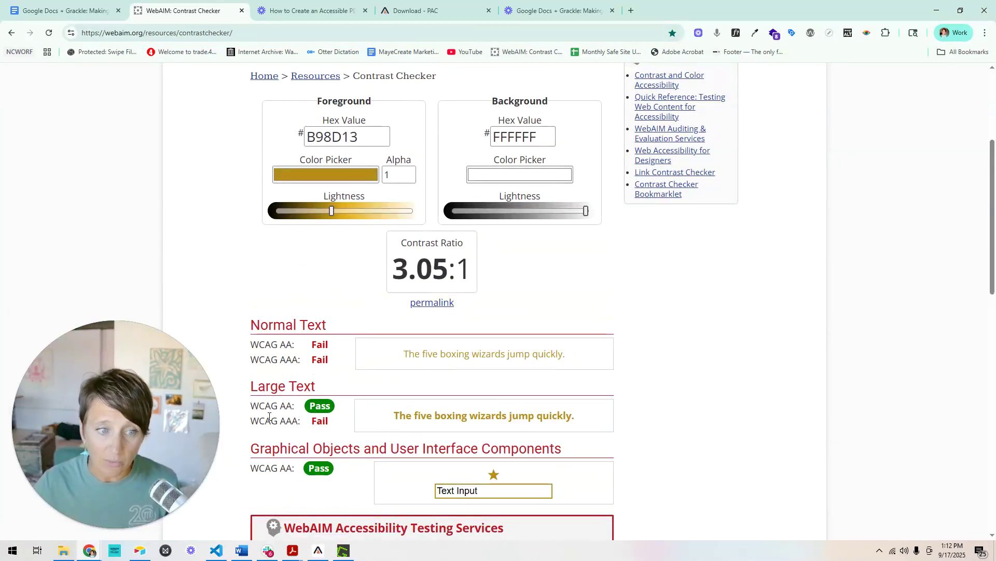
{"action": "triple_click", "coordinate": [283, 406]}
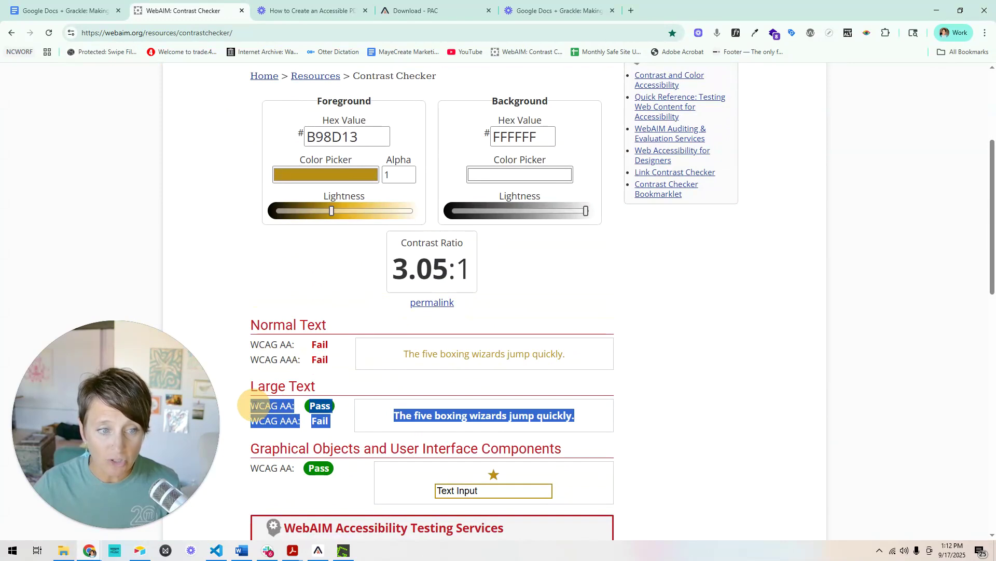
{"action": "left_click", "coordinate": [273, 410]}
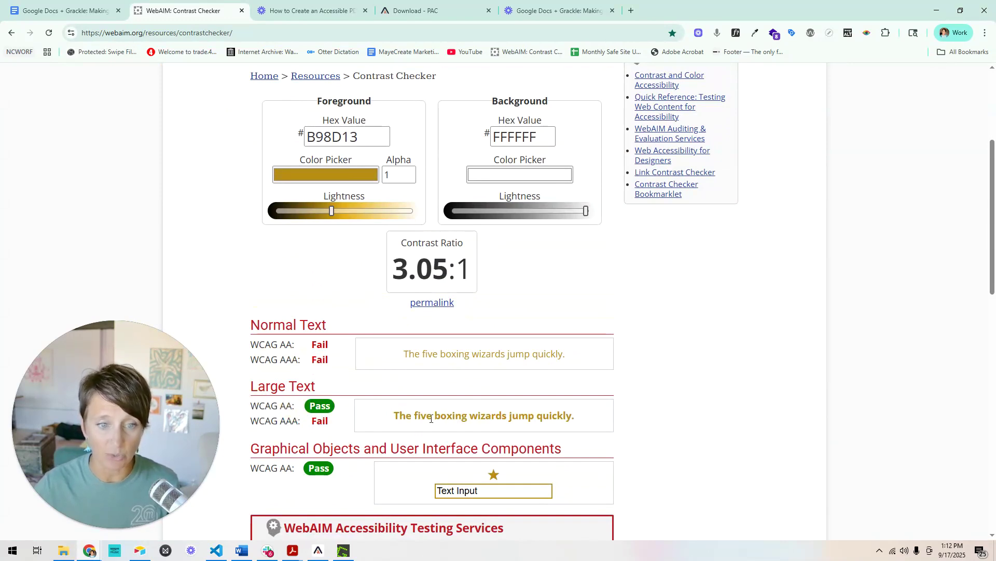
- Highlight the definition of large text in the Explanation section and return to the start of the Contrast Checker page
{"action": "scroll", "coordinate": [532, 417], "scroll_direction": "down", "scroll_amount": 10}
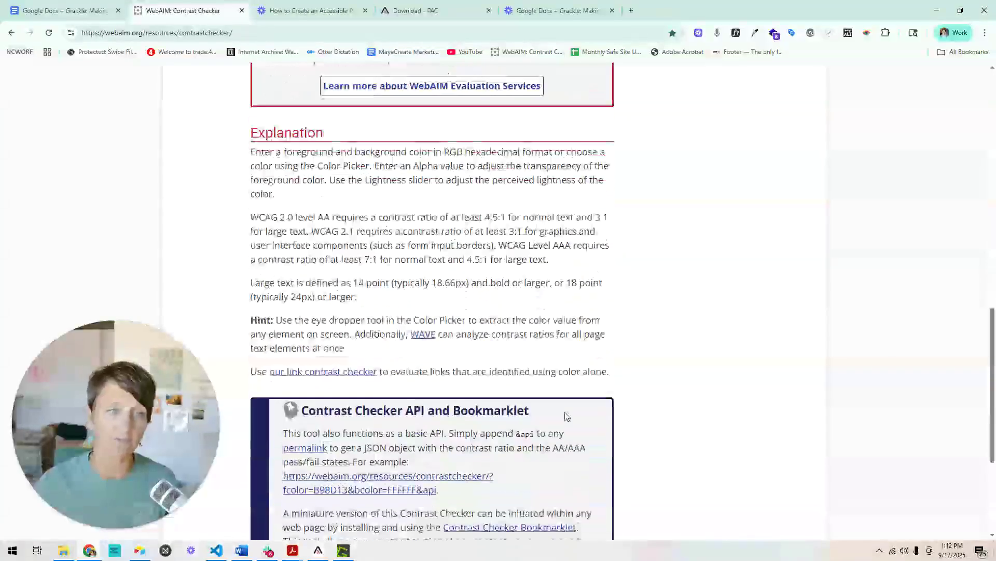
{"action": "left_click_drag", "start_coordinate": [357, 299], "coordinate": [238, 283]}
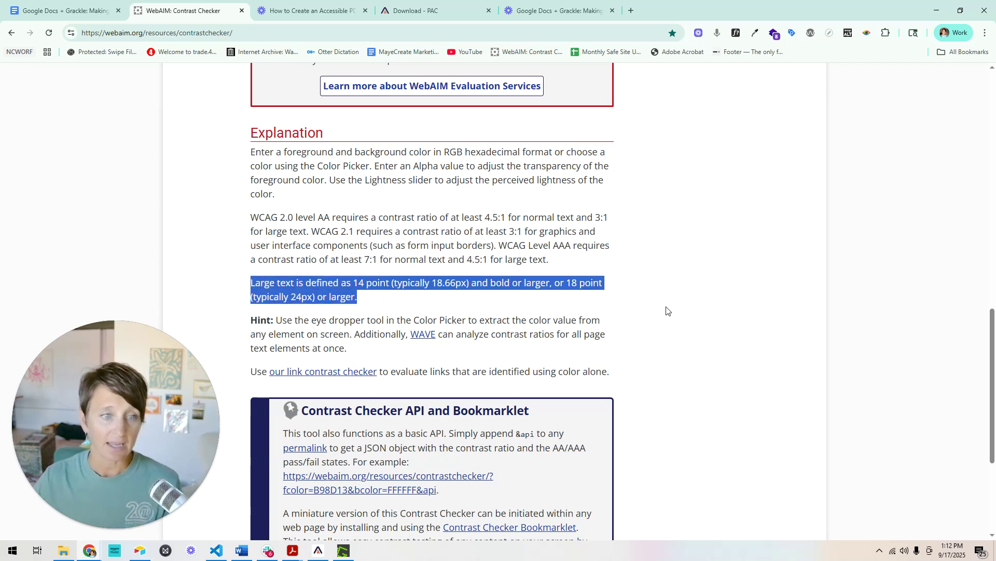
{"action": "scroll", "coordinate": [668, 312], "scroll_direction": "up", "scroll_amount": 7}
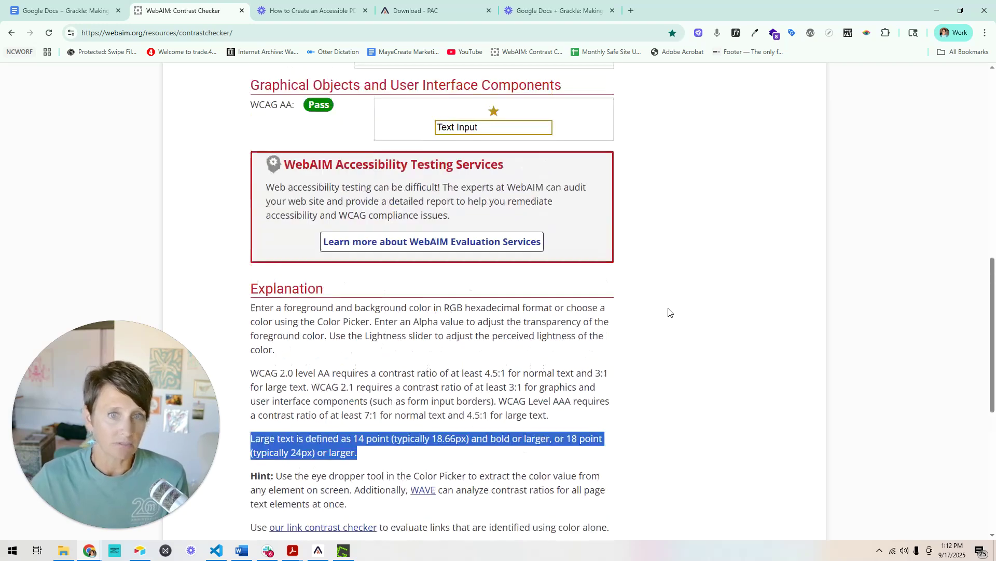
{"action": "scroll", "coordinate": [665, 310], "scroll_direction": "up", "scroll_amount": 4}
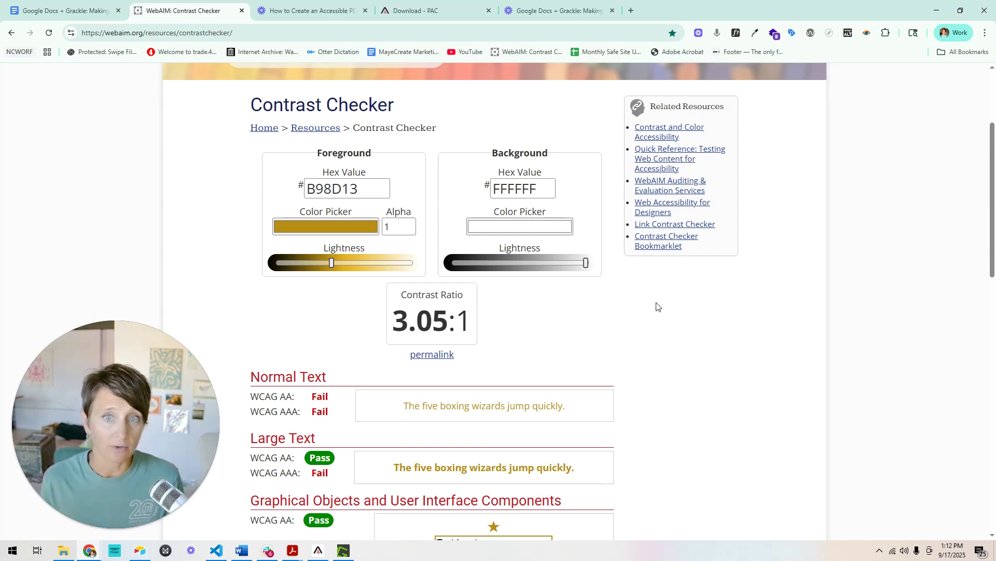
{"action": "scroll", "coordinate": [656, 306], "scroll_direction": "up", "scroll_amount": 3}
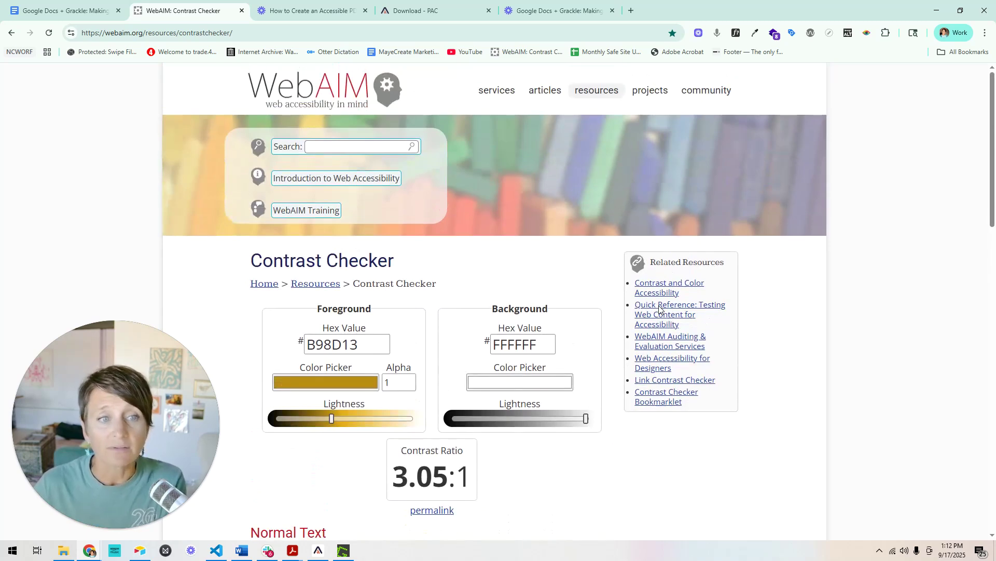
- Switch back to the Google Doc and launch the Grackle Docs add-on to run its accessibility check
{"action": "left_click", "coordinate": [58, 12]}
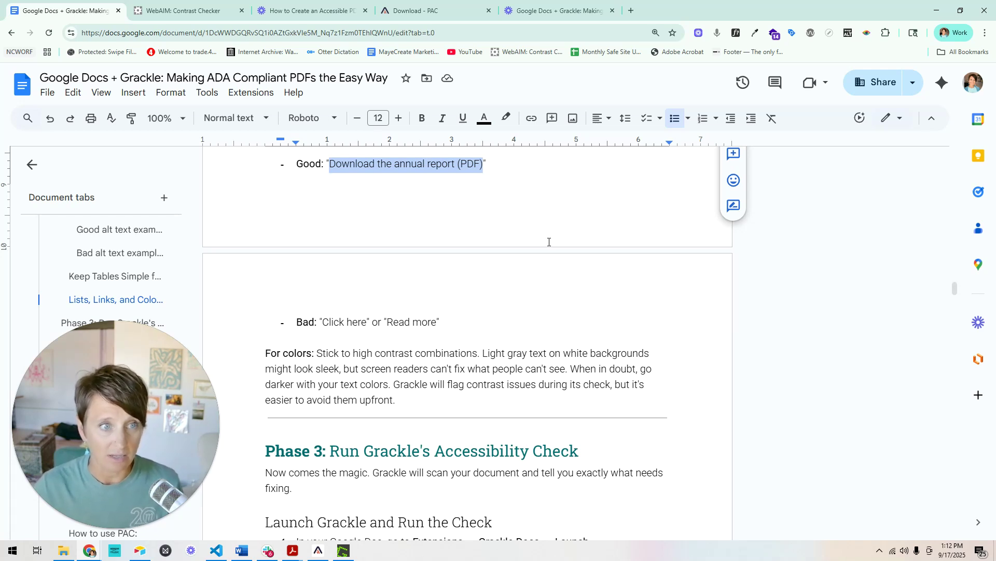
{"action": "left_click", "coordinate": [249, 94]}
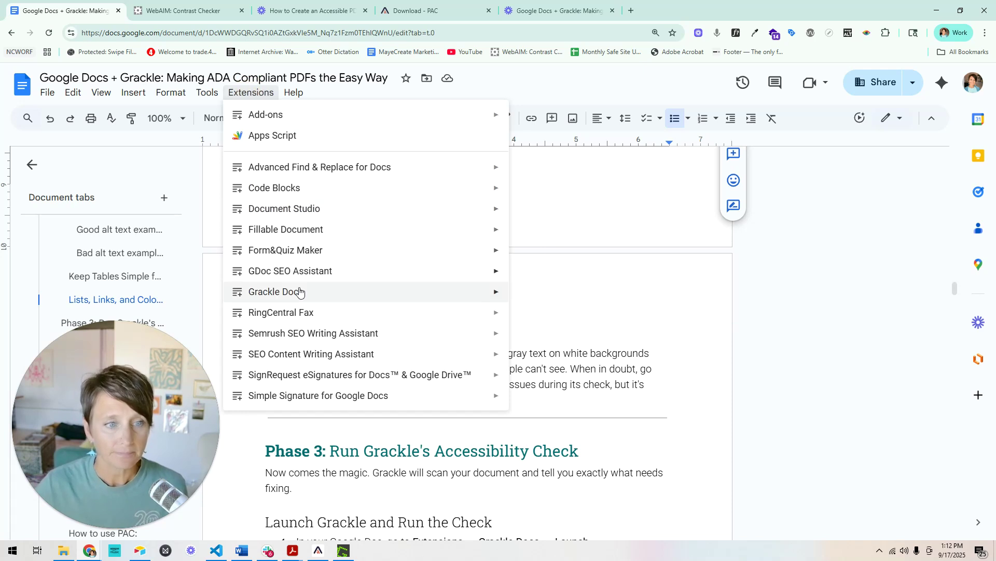
{"action": "mouse_move", "coordinate": [428, 291]}
{"action": "left_click", "coordinate": [521, 297]}
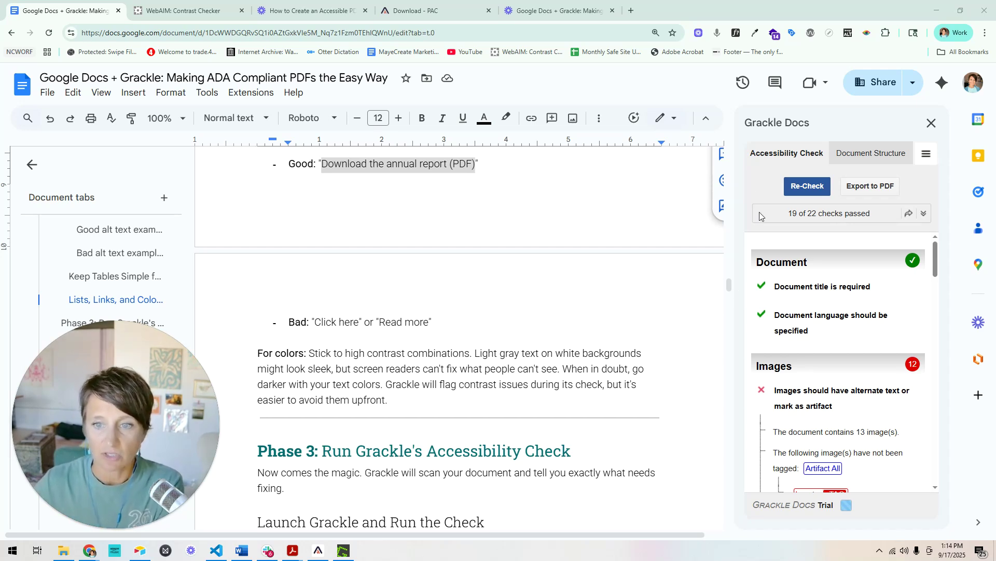
- Locate the first untagged image, compare its artifact and alternate text tagging options, and close the dialog without tagging it
{"action": "scroll", "coordinate": [851, 297], "scroll_direction": "down", "scroll_amount": 3}
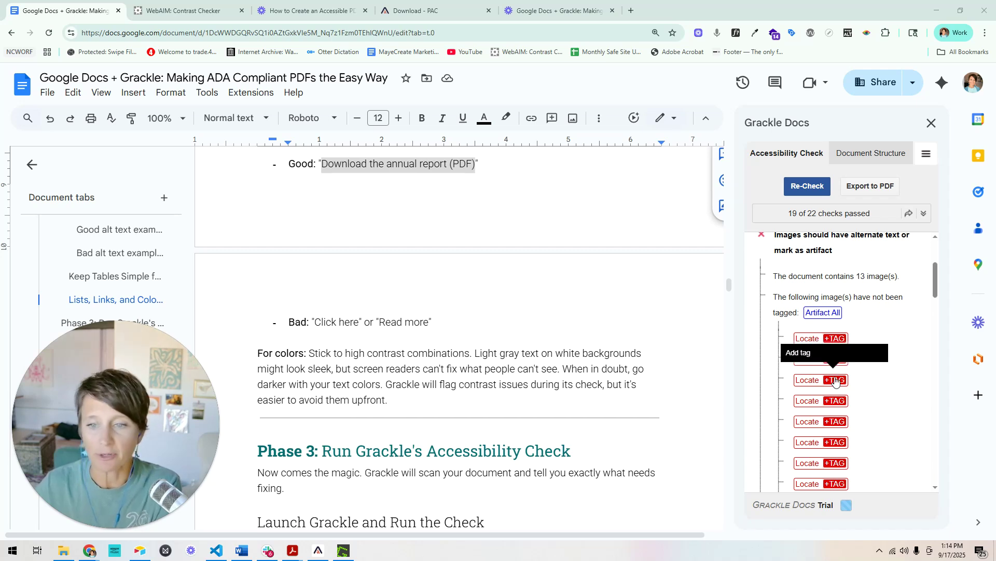
{"action": "left_click", "coordinate": [805, 342]}
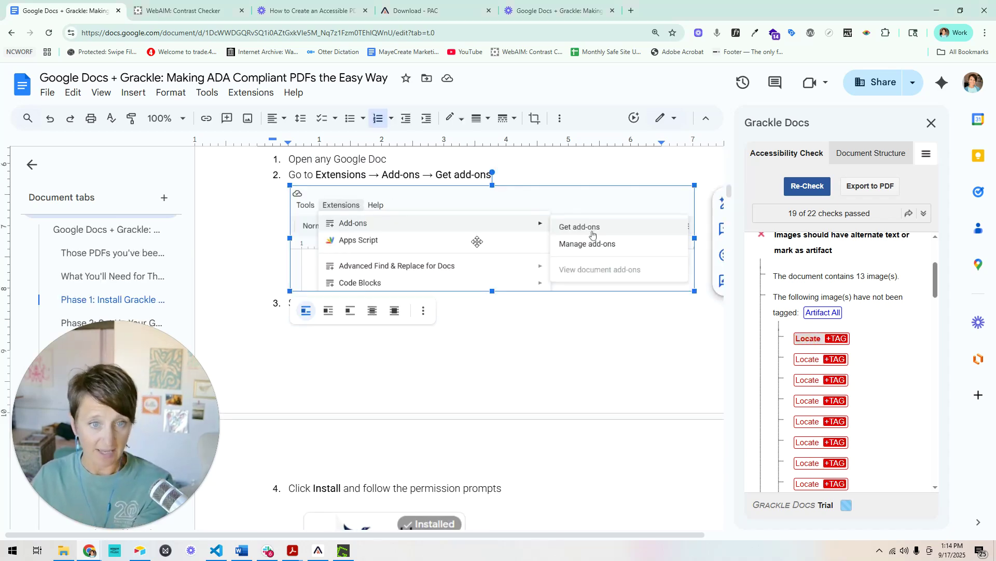
{"action": "left_click", "coordinate": [841, 341]}
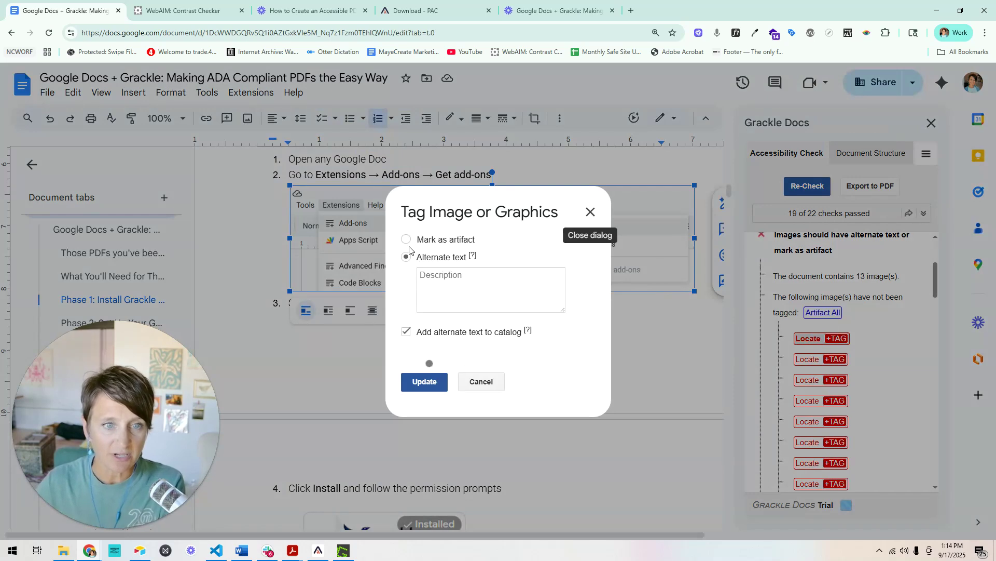
{"action": "left_click", "coordinate": [406, 239]}
{"action": "left_click", "coordinate": [482, 260]}
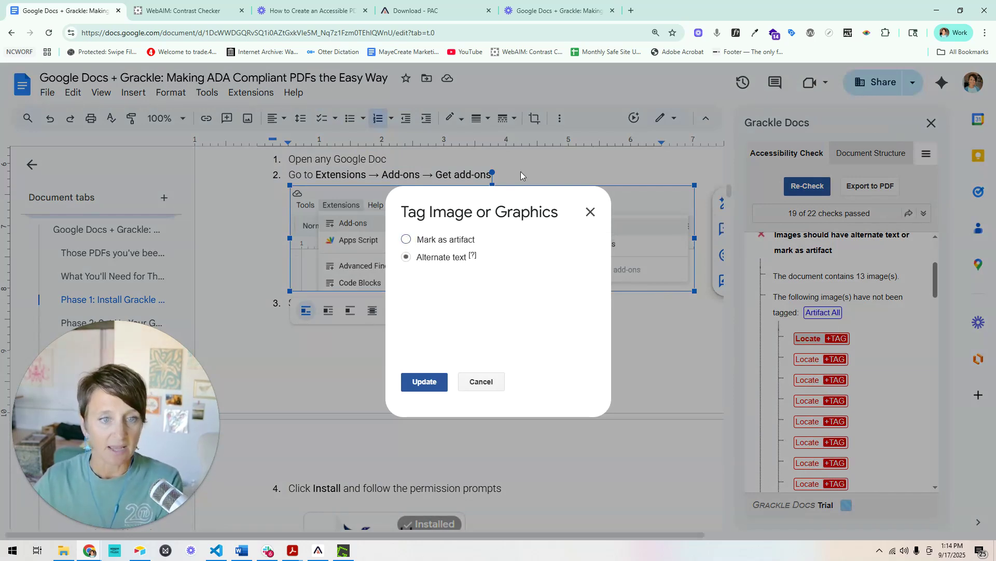
{"action": "left_click", "coordinate": [405, 240]}
{"action": "left_click", "coordinate": [407, 259]}
{"action": "left_click", "coordinate": [464, 292]}
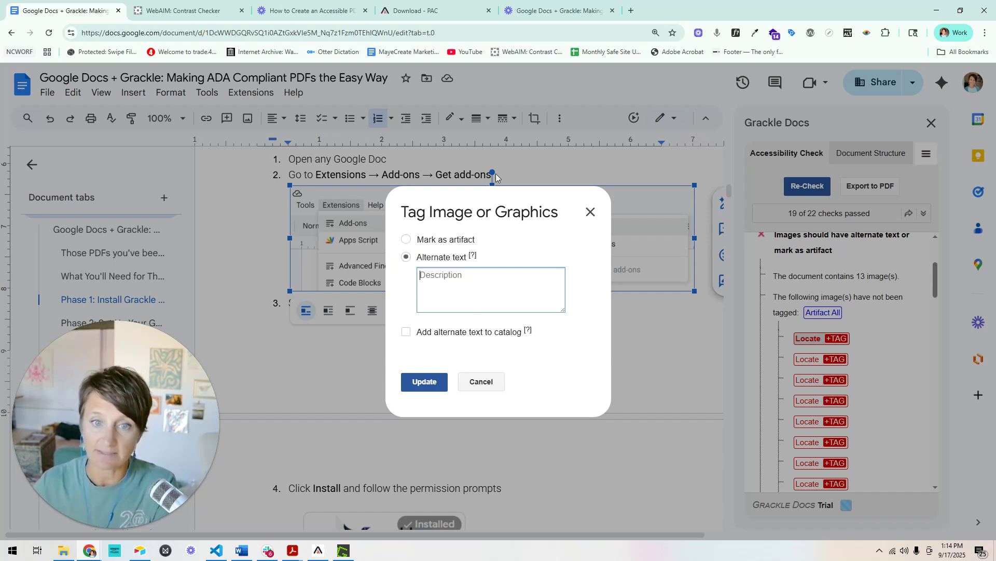
{"action": "left_click", "coordinate": [590, 212]}
- Review the remaining image and heading checks and locate the table flagged as untagged in the document
{"action": "scroll", "coordinate": [841, 400], "scroll_direction": "down", "scroll_amount": 5}
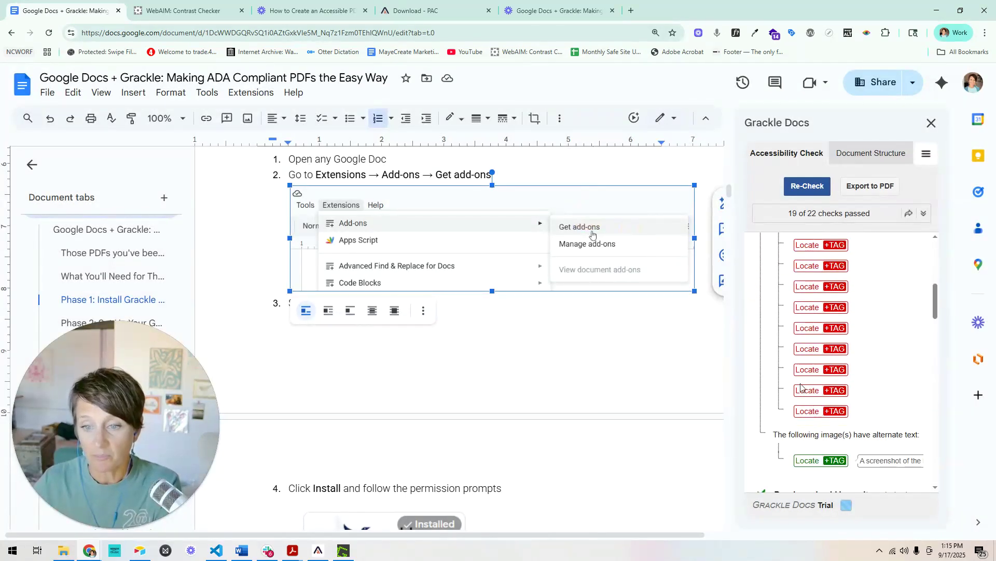
{"action": "scroll", "coordinate": [797, 374], "scroll_direction": "up", "scroll_amount": 2}
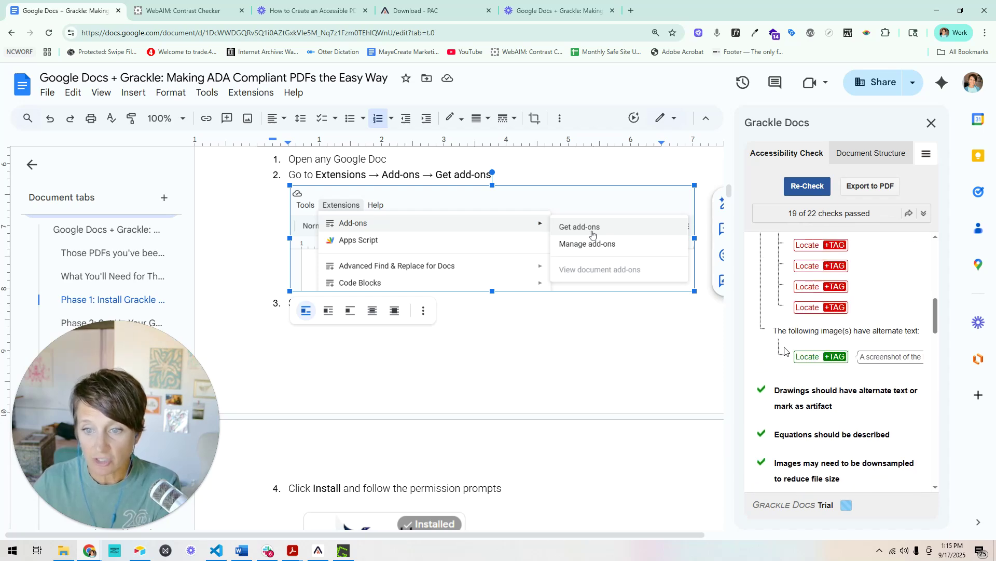
{"action": "scroll", "coordinate": [785, 350], "scroll_direction": "down", "scroll_amount": 6}
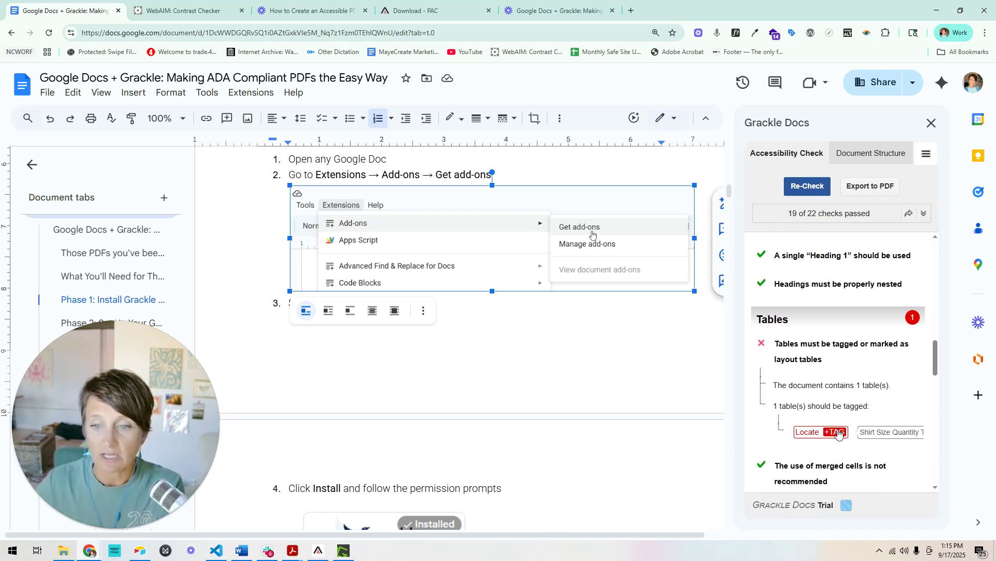
{"action": "left_click", "coordinate": [808, 436]}
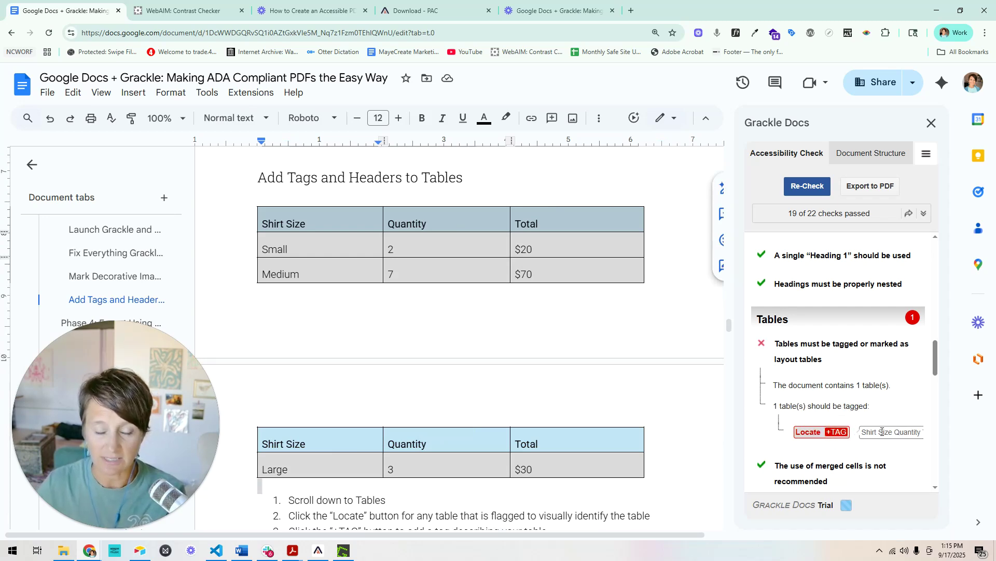
- Try marking the first row of the shirt size table as header in its table tag, and locate the table again
{"action": "key", "text": "Return"}
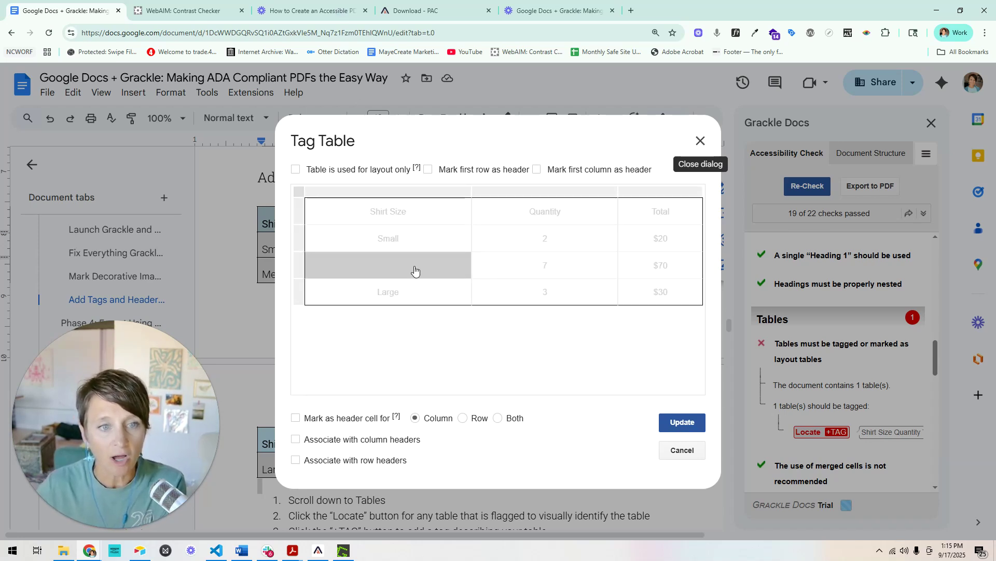
{"action": "left_click", "coordinate": [407, 217]}
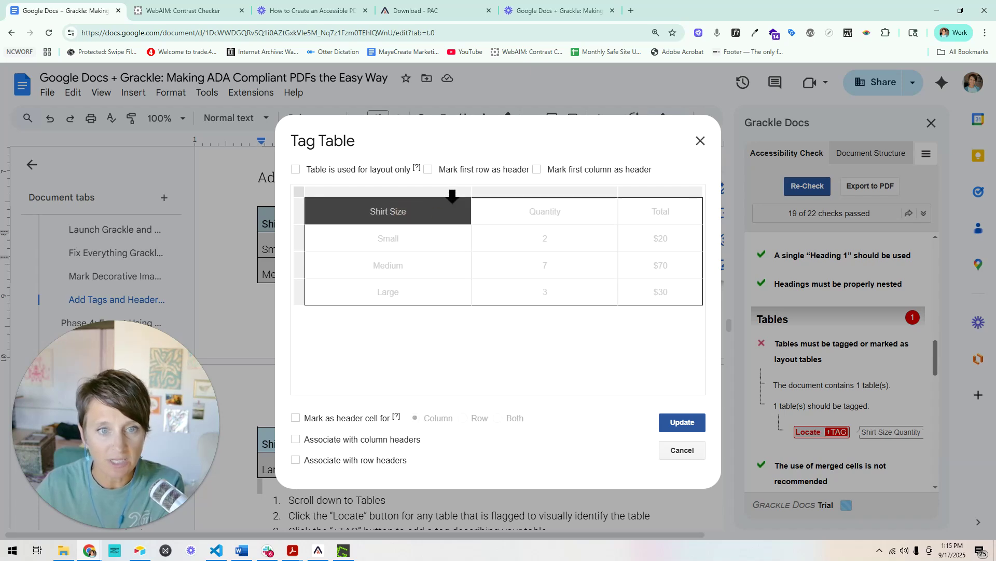
{"action": "left_click", "coordinate": [428, 169]}
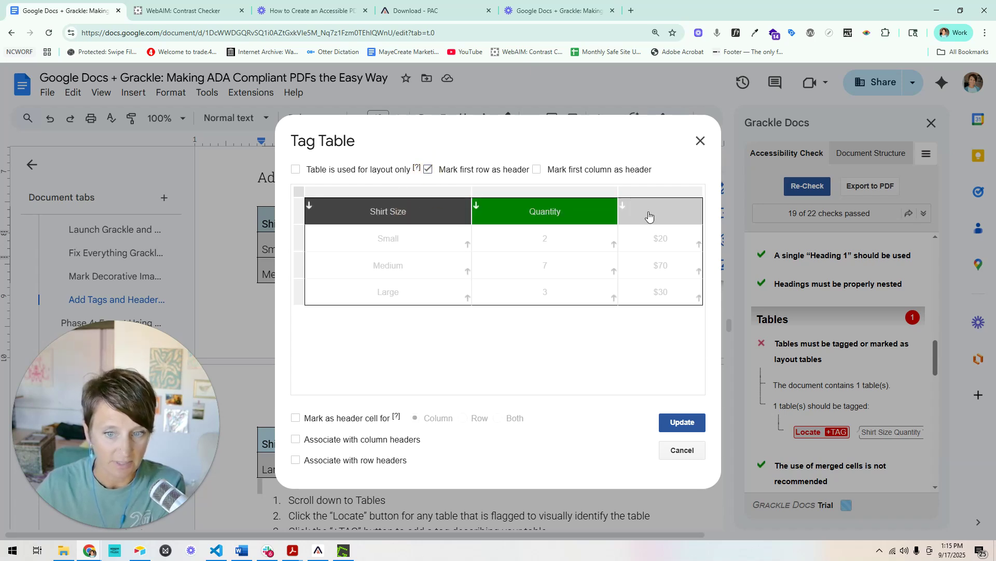
{"action": "left_click", "coordinate": [803, 431]}
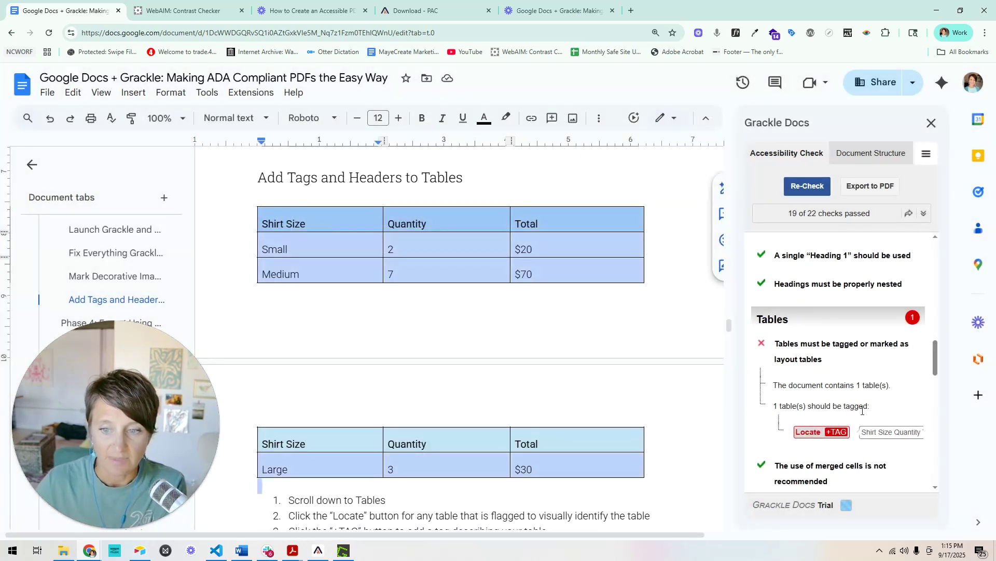
- Examine the unsupported contents check, find the note on divider lines above Phase 4, and view the insert options
{"action": "scroll", "coordinate": [863, 414], "scroll_direction": "down", "scroll_amount": 3}
{"action": "scroll", "coordinate": [864, 412], "scroll_direction": "down", "scroll_amount": 4}
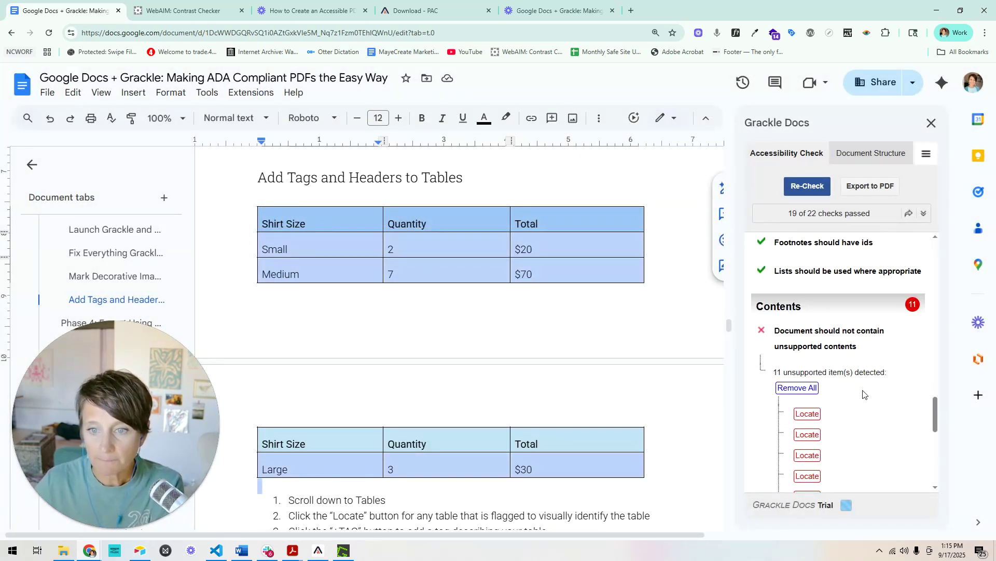
{"action": "scroll", "coordinate": [831, 391], "scroll_direction": "down", "scroll_amount": 2}
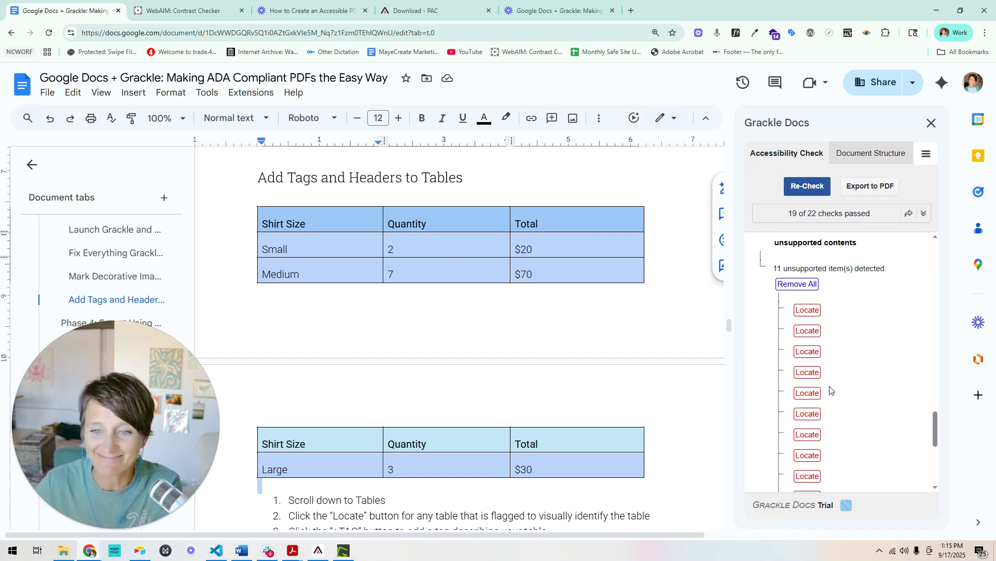
{"action": "scroll", "coordinate": [553, 391], "scroll_direction": "down", "scroll_amount": 10}
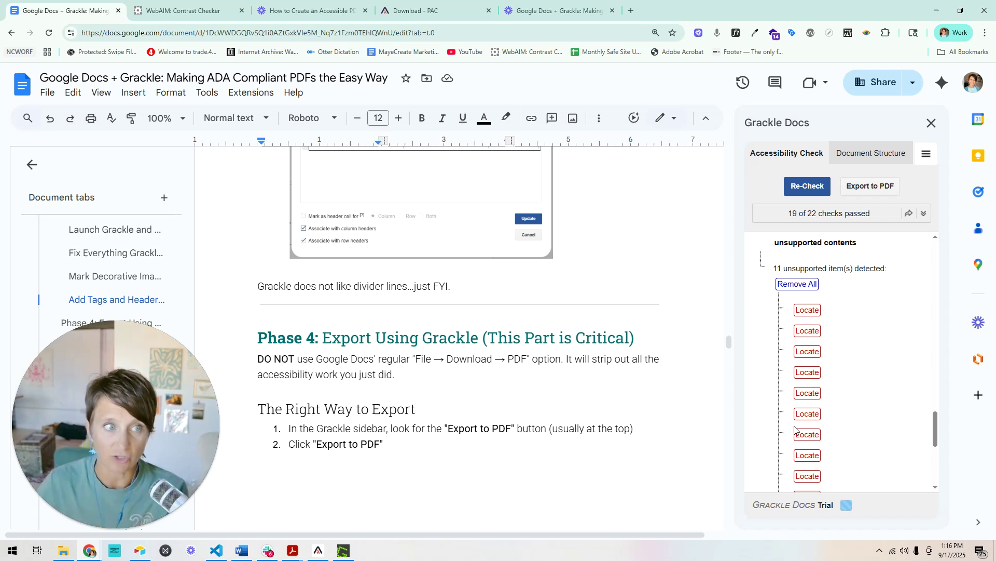
{"action": "left_click", "coordinate": [130, 94]}
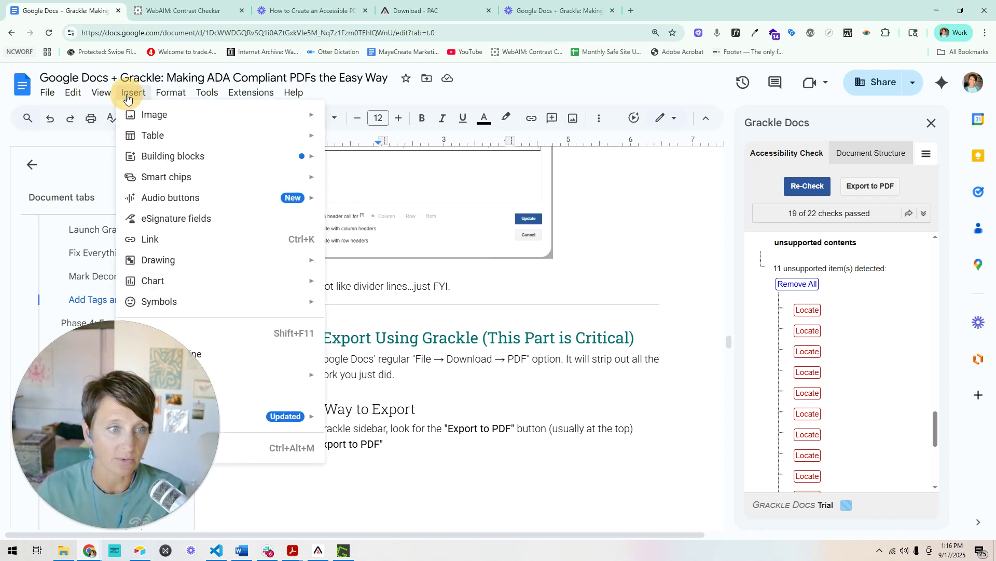
{"action": "left_click", "coordinate": [593, 400]}
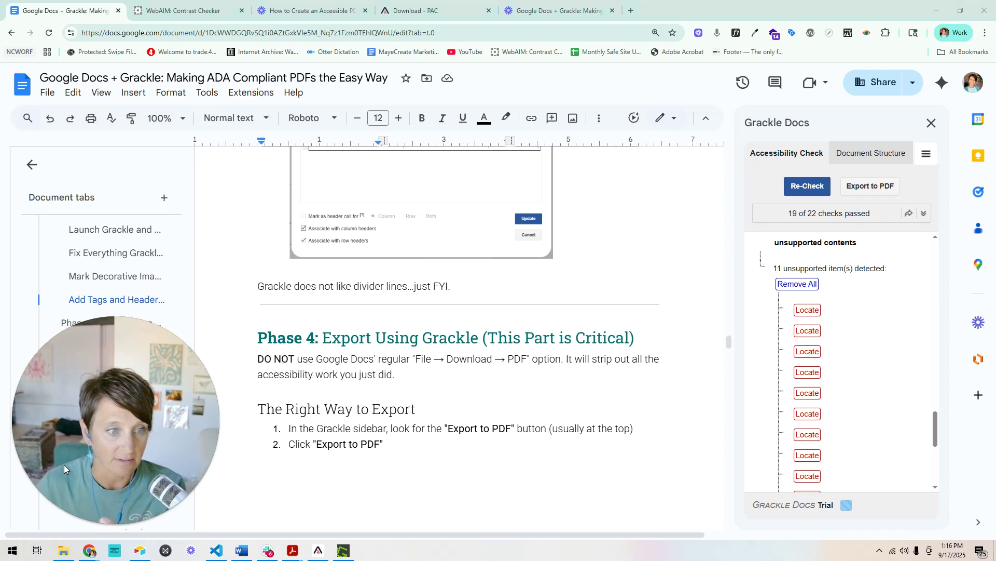
- Review the updated accessibility check results and examine the document's heading, paragraph, list and image tags in the Grackle document structure
{"action": "left_click", "coordinate": [513, 375]}
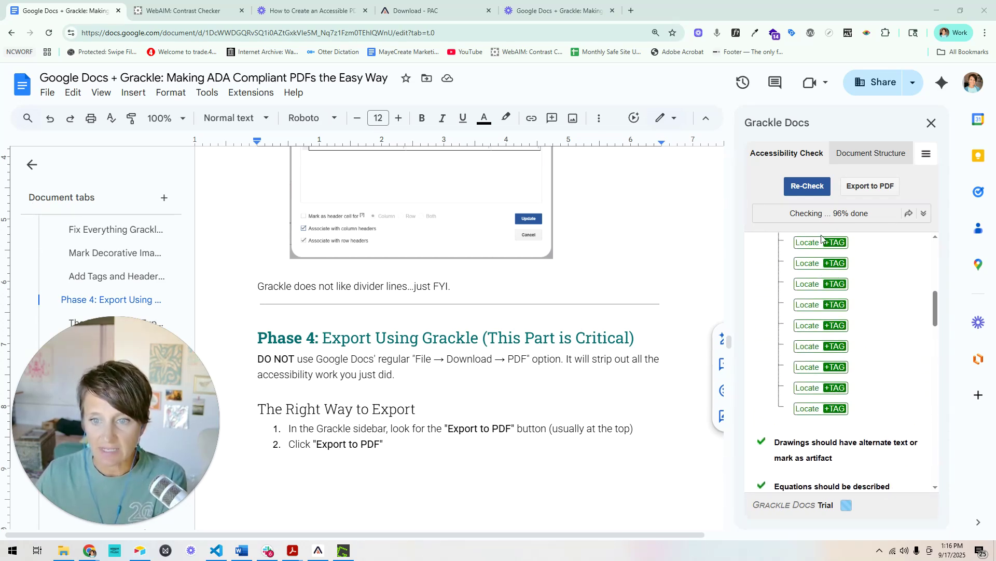
{"action": "scroll", "coordinate": [863, 396], "scroll_direction": "up", "scroll_amount": 8}
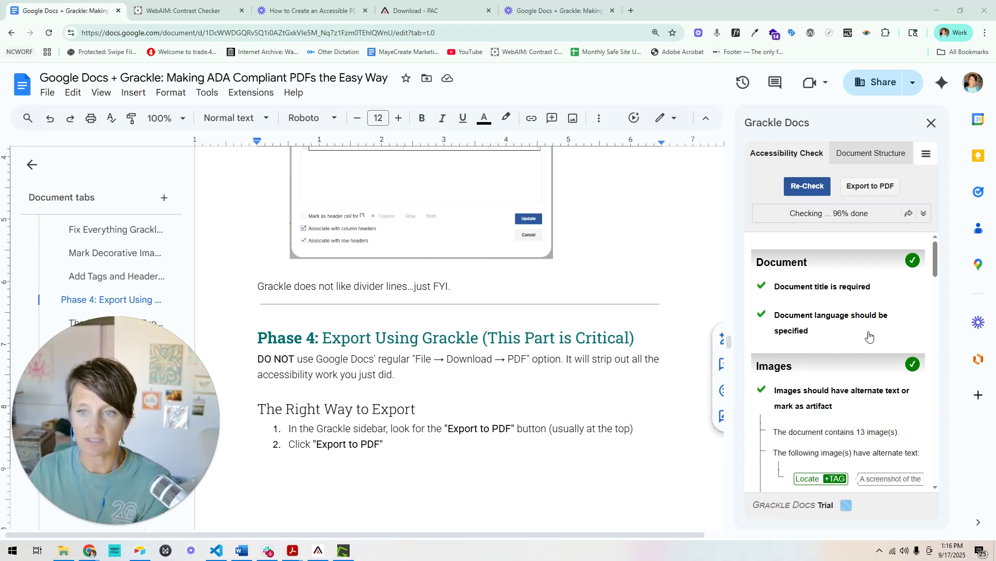
{"action": "left_click", "coordinate": [871, 152]}
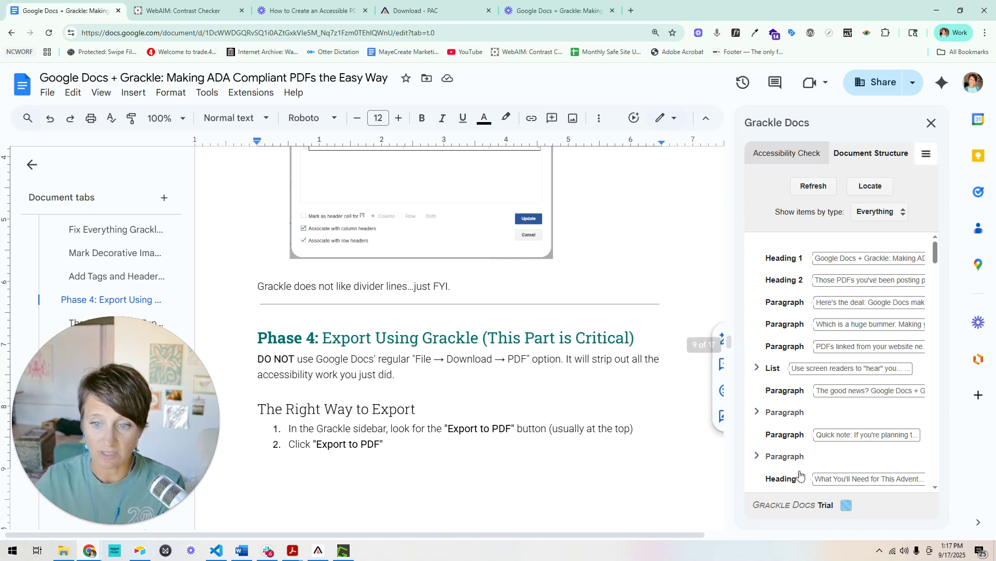
{"action": "scroll", "coordinate": [812, 482], "scroll_direction": "down", "scroll_amount": 10}
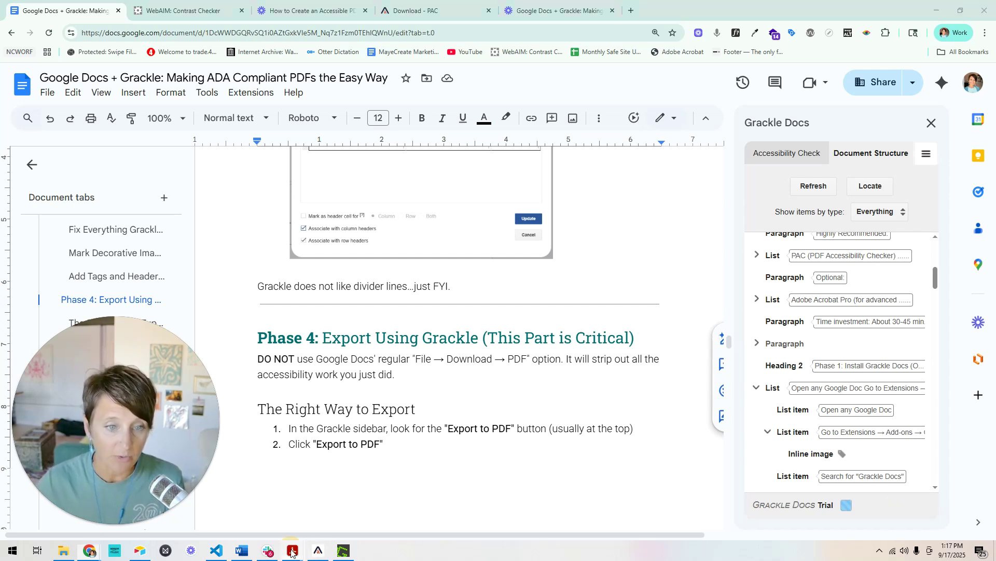
{"action": "mouse_move", "coordinate": [292, 552]}
{"action": "left_click", "coordinate": [510, 492]}
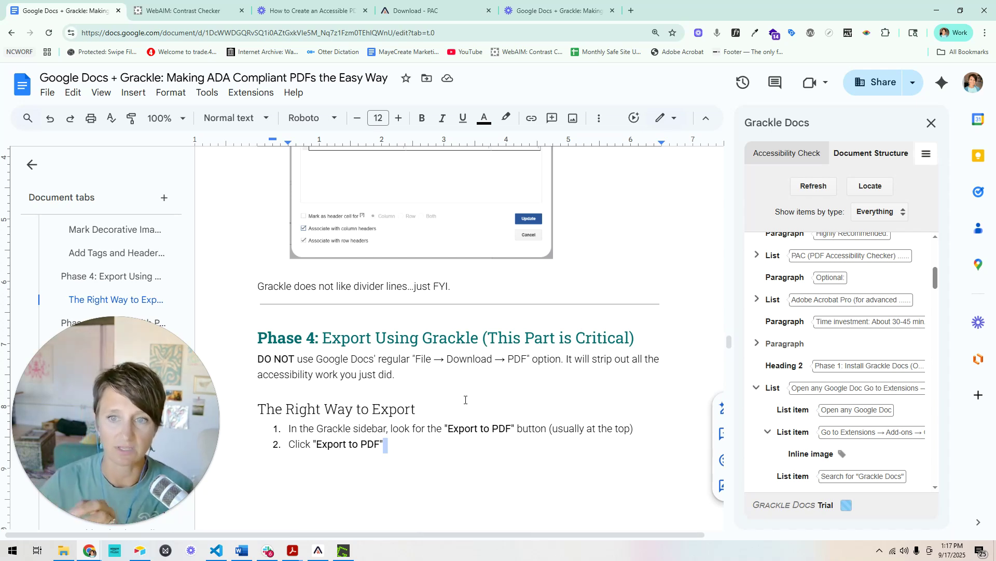
- Rerun the Grackle accessibility check and accept the license agreement for exporting to PDF
{"action": "left_click", "coordinate": [771, 160]}
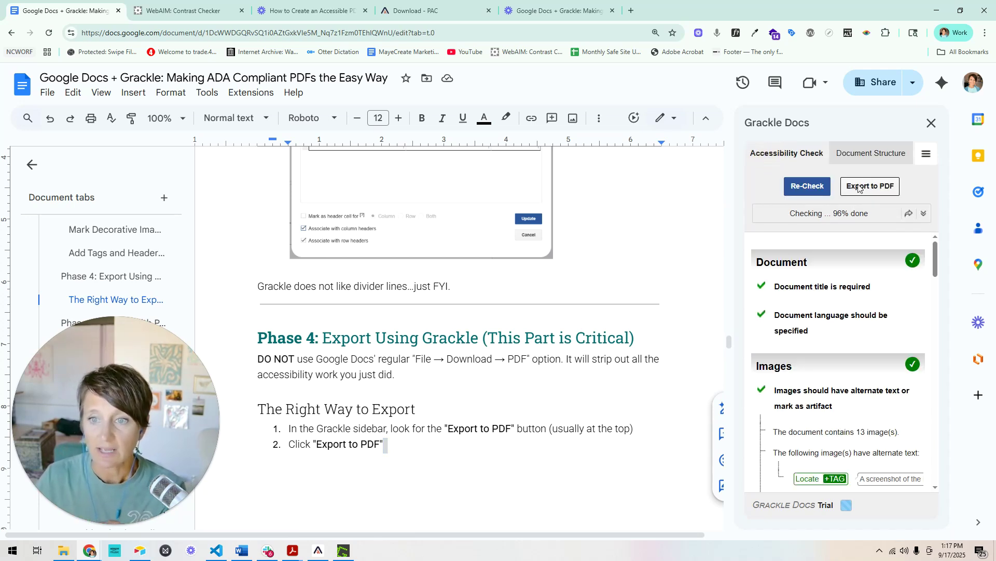
{"action": "left_click", "coordinate": [799, 188]}
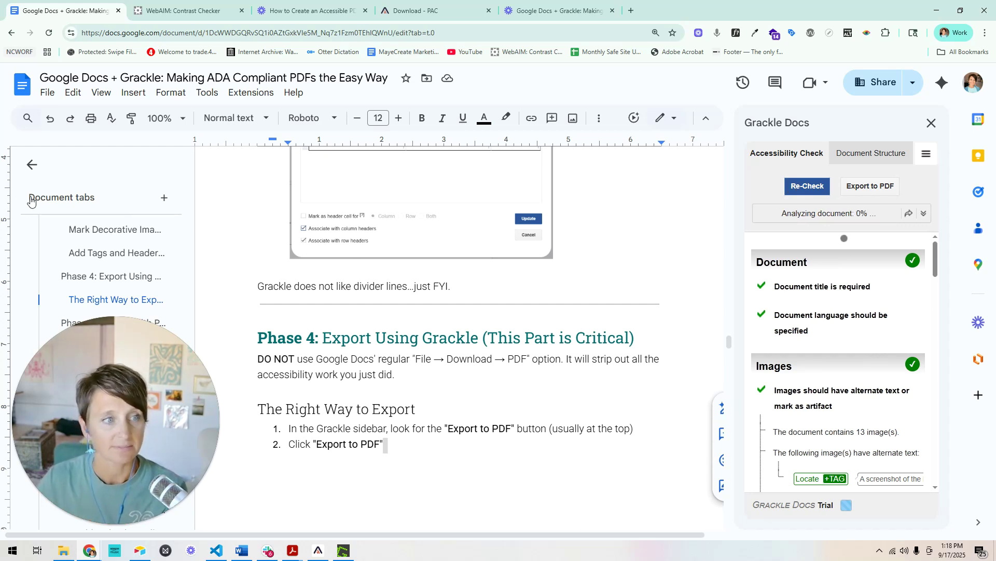
{"action": "left_click", "coordinate": [873, 193]}
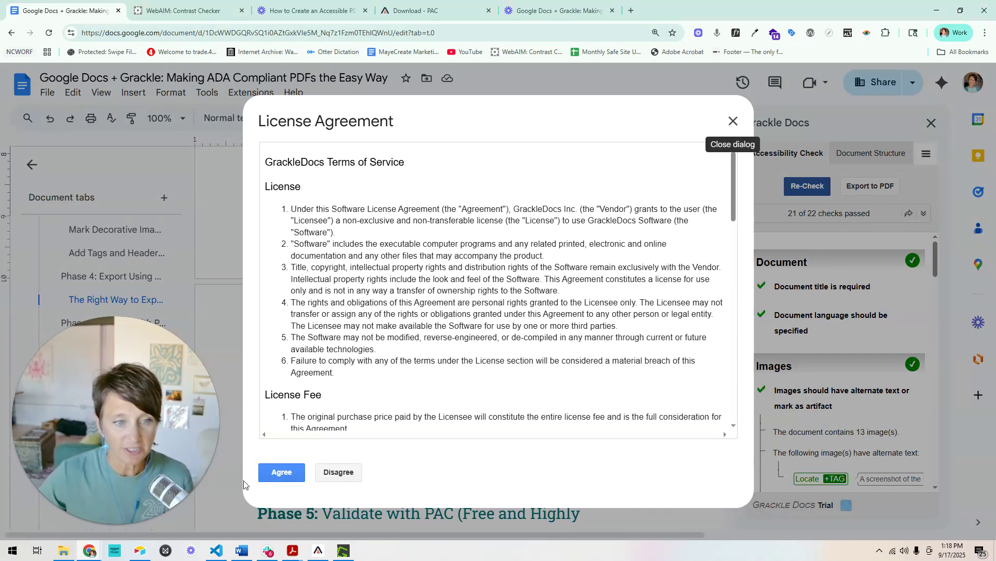
{"action": "left_click", "coordinate": [284, 474]}
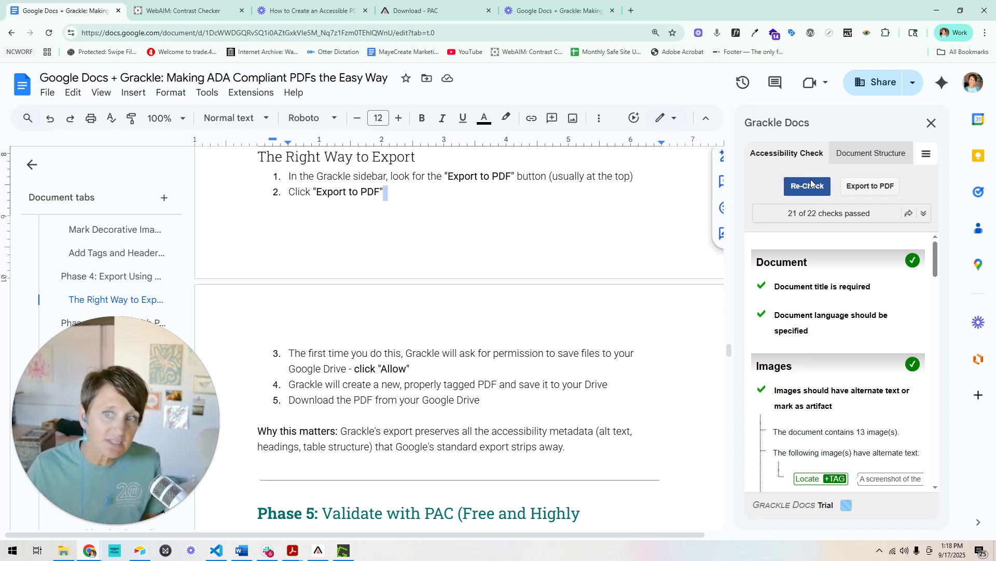
- Allow Grackle Docs access to Google Drive for PDF creation, authorizing it with the existing work account
{"action": "left_click", "coordinate": [881, 188]}
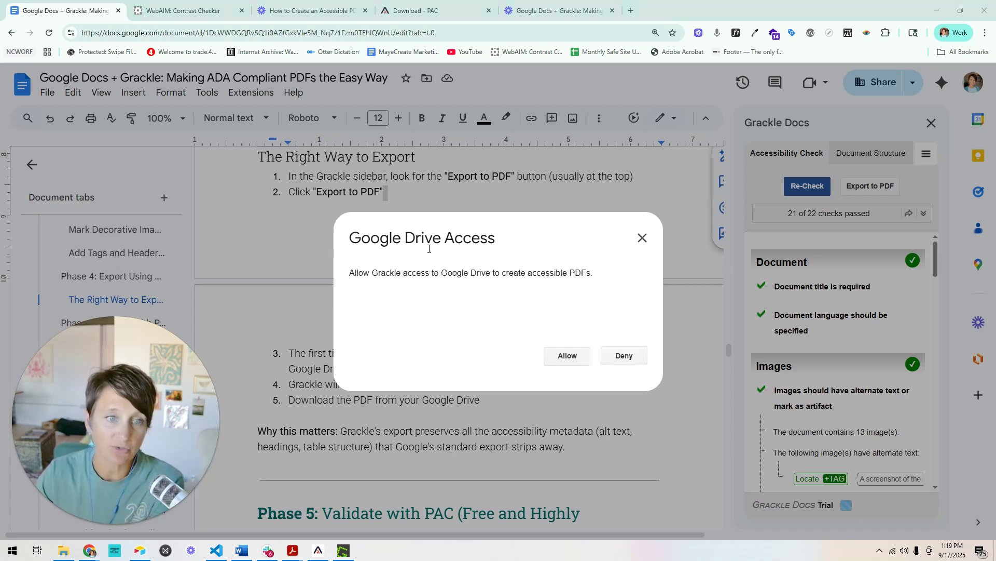
{"action": "left_click", "coordinate": [571, 360]}
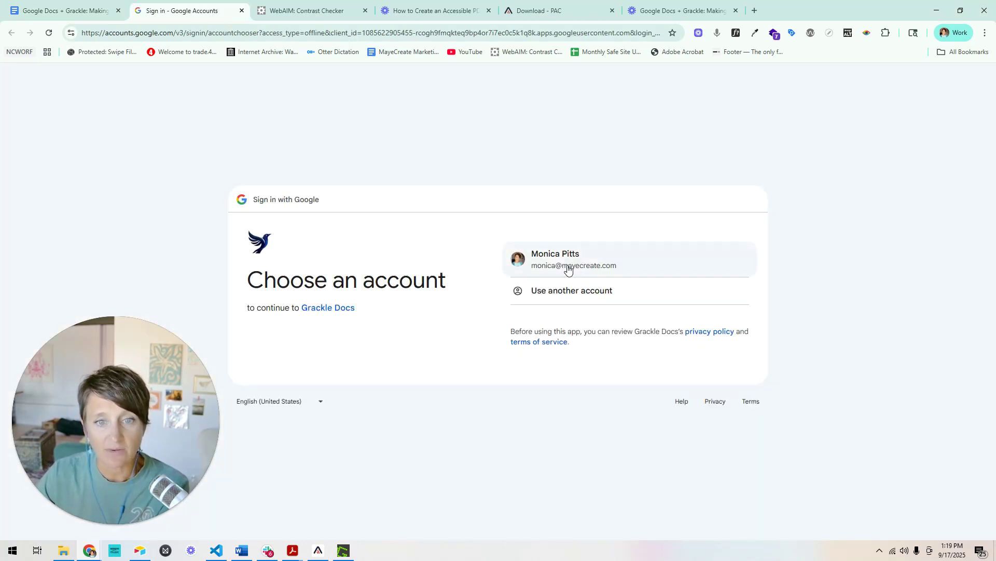
{"action": "left_click", "coordinate": [568, 267]}
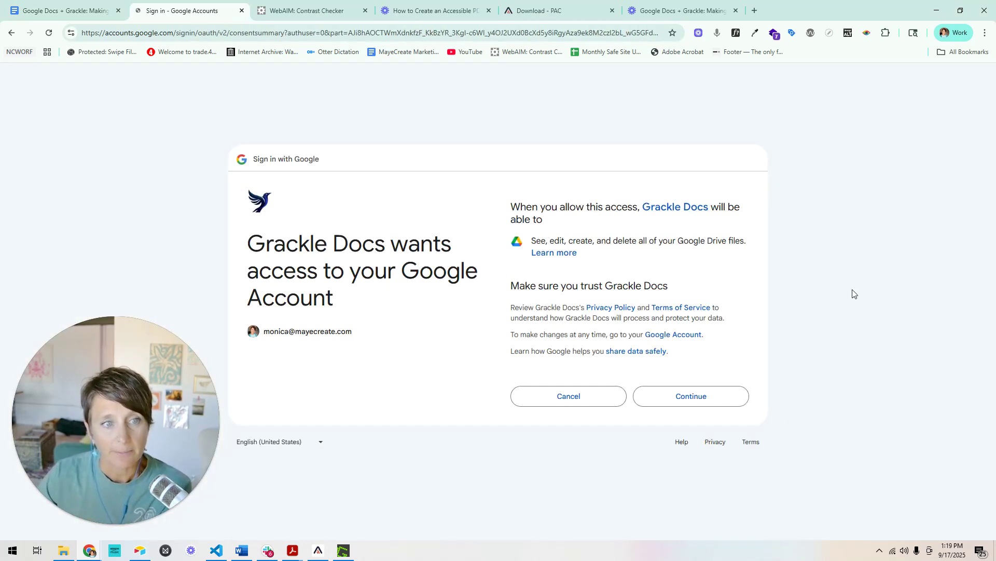
{"action": "left_click", "coordinate": [697, 397]}
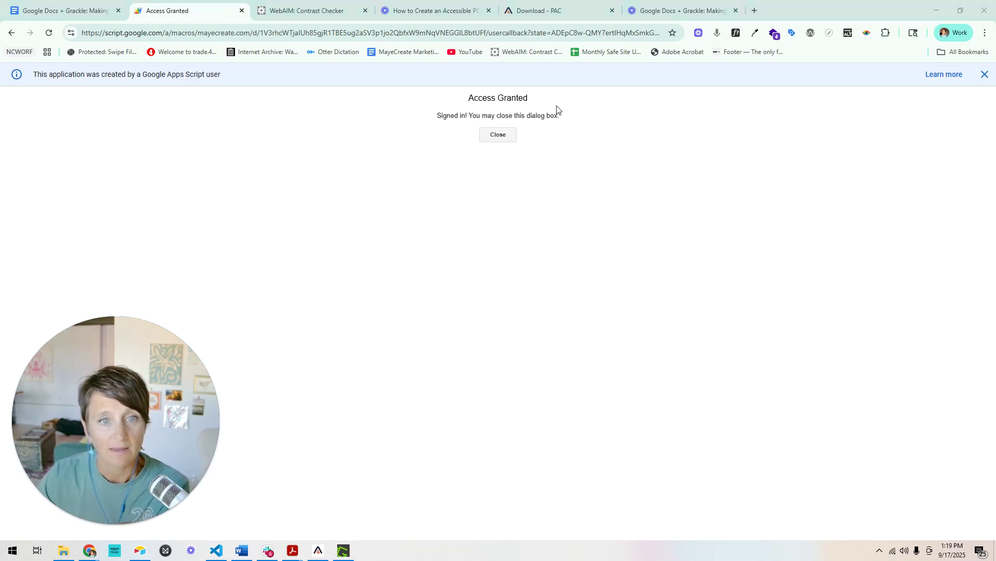
{"action": "left_click", "coordinate": [496, 135]}
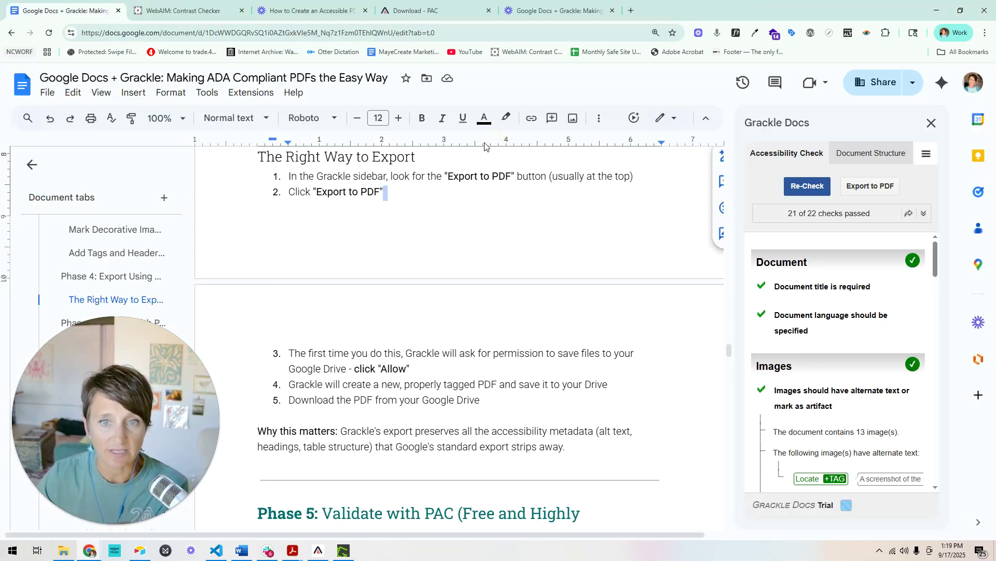
- Export the document to PDF through Grackle despite the items that did not pass, and download the file
{"action": "left_click", "coordinate": [870, 188]}
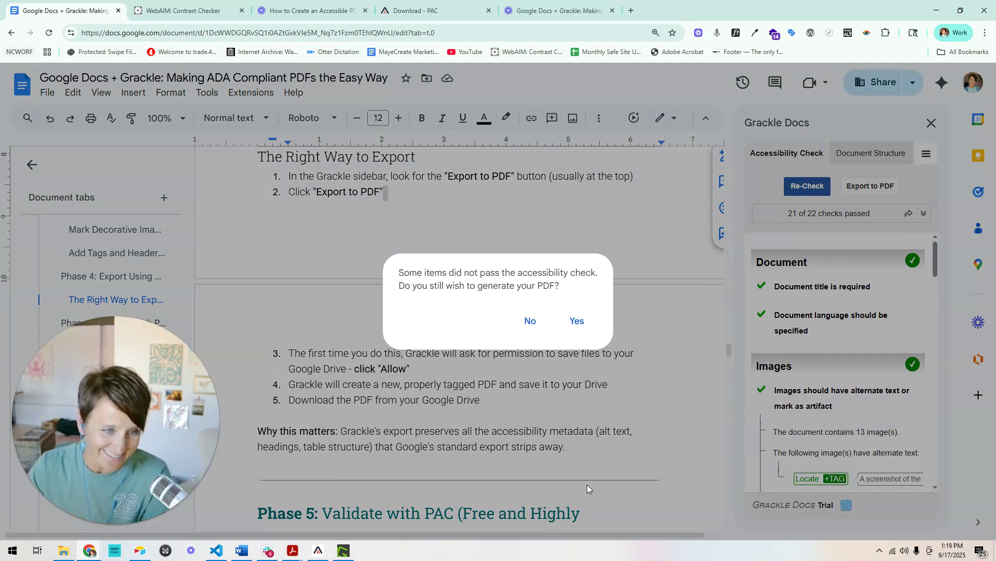
{"action": "left_click", "coordinate": [582, 327]}
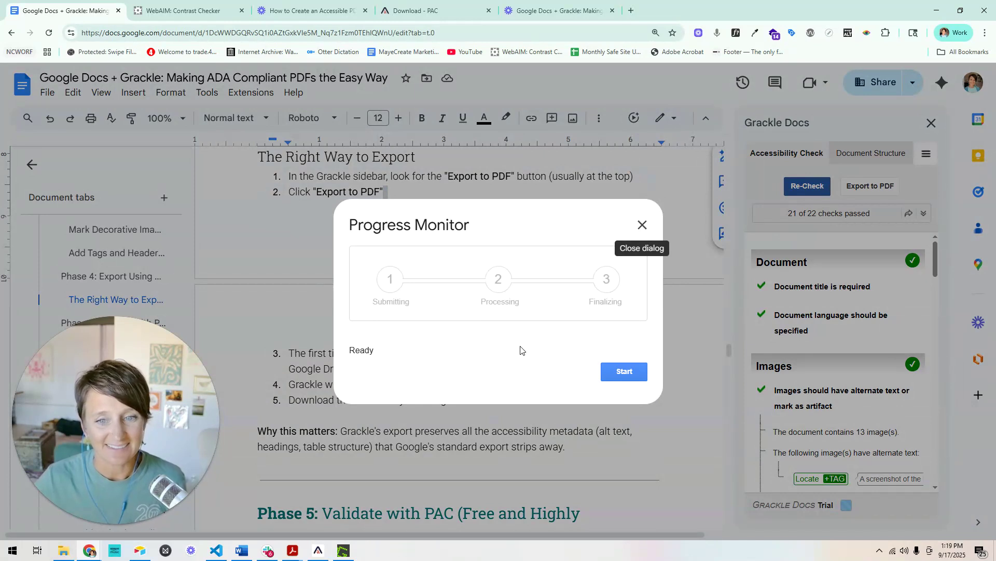
{"action": "left_click", "coordinate": [626, 372]}
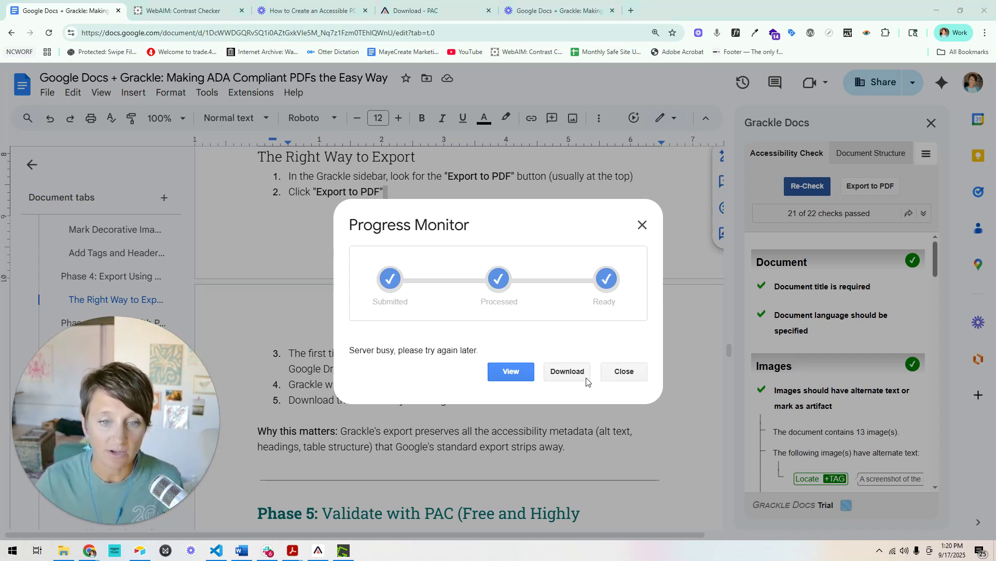
{"action": "left_click", "coordinate": [567, 372]}
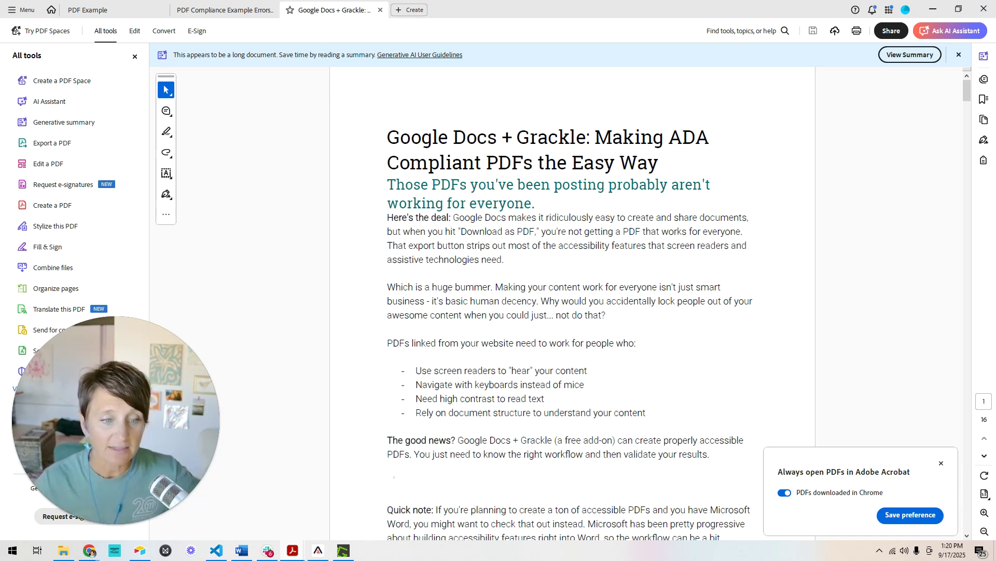
- Launch the PAC application from the extracted PAC_24.4.3.0-beta.2 folder in Downloads
{"action": "mouse_move", "coordinate": [318, 556]}
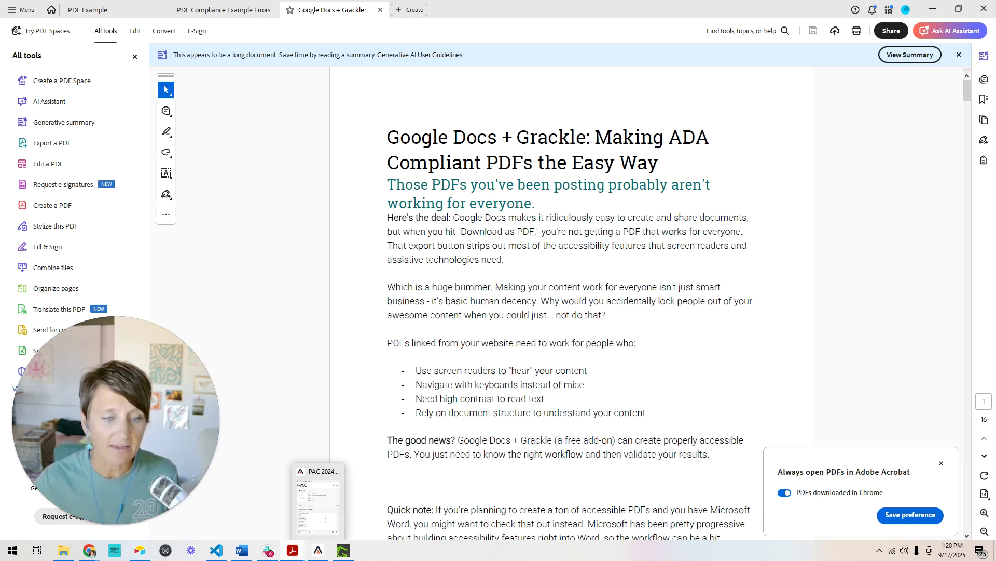
{"action": "left_click", "coordinate": [325, 555]}
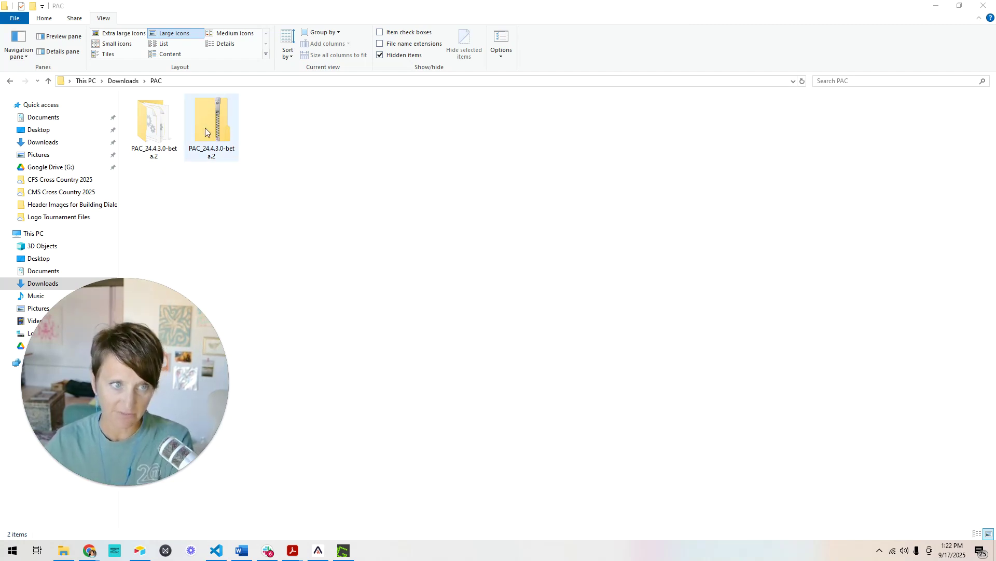
{"action": "double_click", "coordinate": [155, 129]}
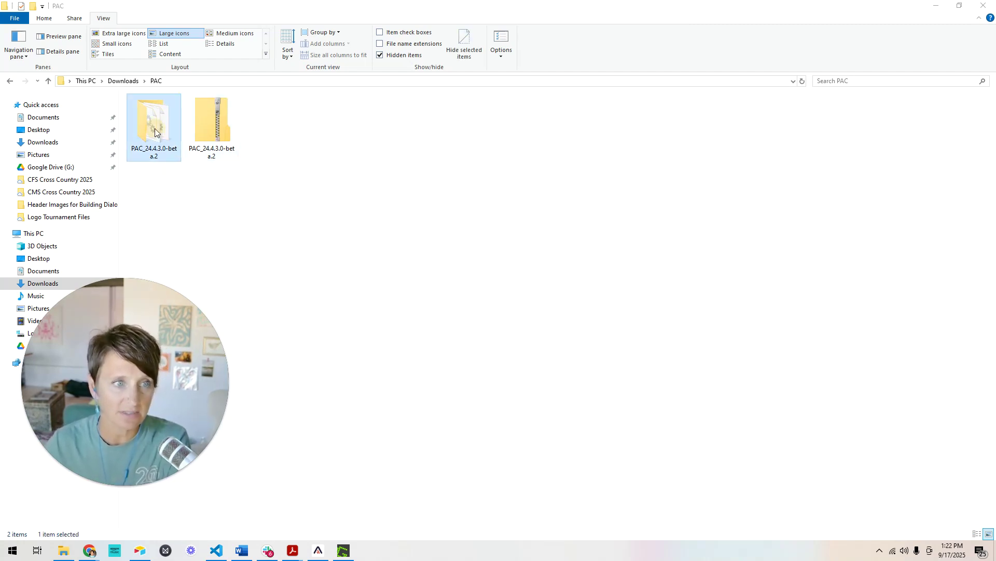
{"action": "left_click_drag", "start_coordinate": [192, 369], "coordinate": [185, 149]}
{"action": "scroll", "coordinate": [208, 374], "scroll_direction": "down", "scroll_amount": 1}
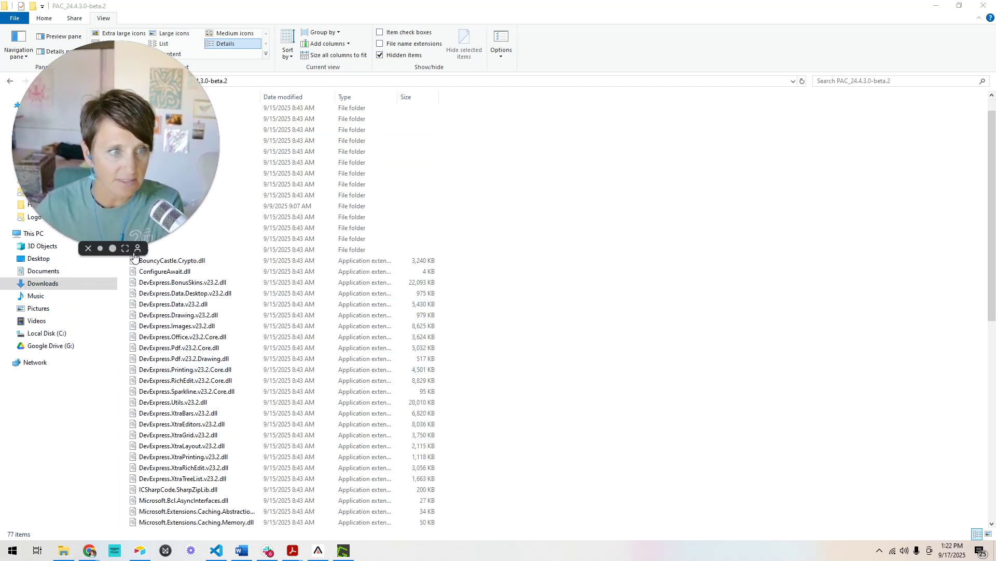
{"action": "left_click", "coordinate": [106, 248]}
{"action": "scroll", "coordinate": [172, 341], "scroll_direction": "down", "scroll_amount": 10}
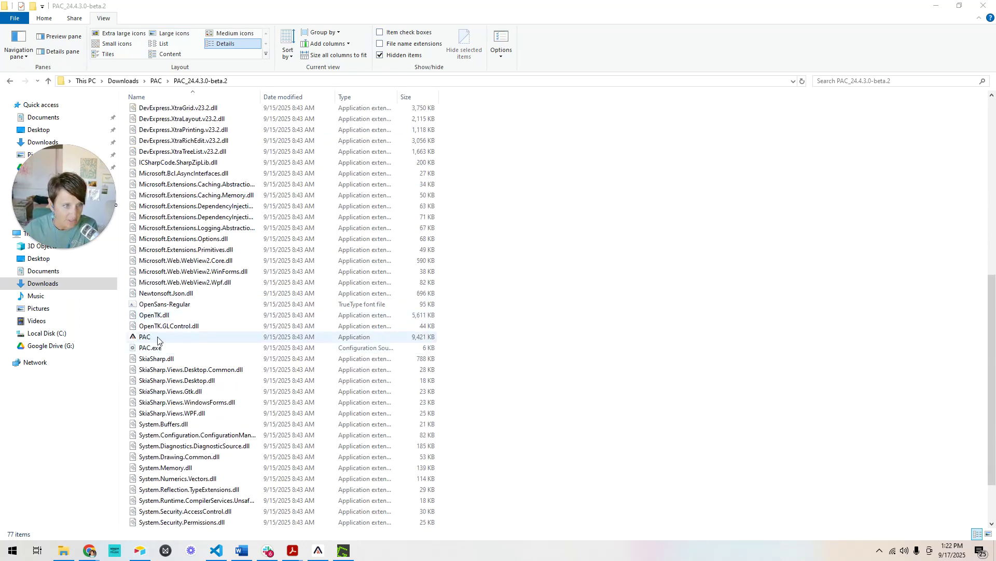
{"action": "double_click", "coordinate": [157, 338]}
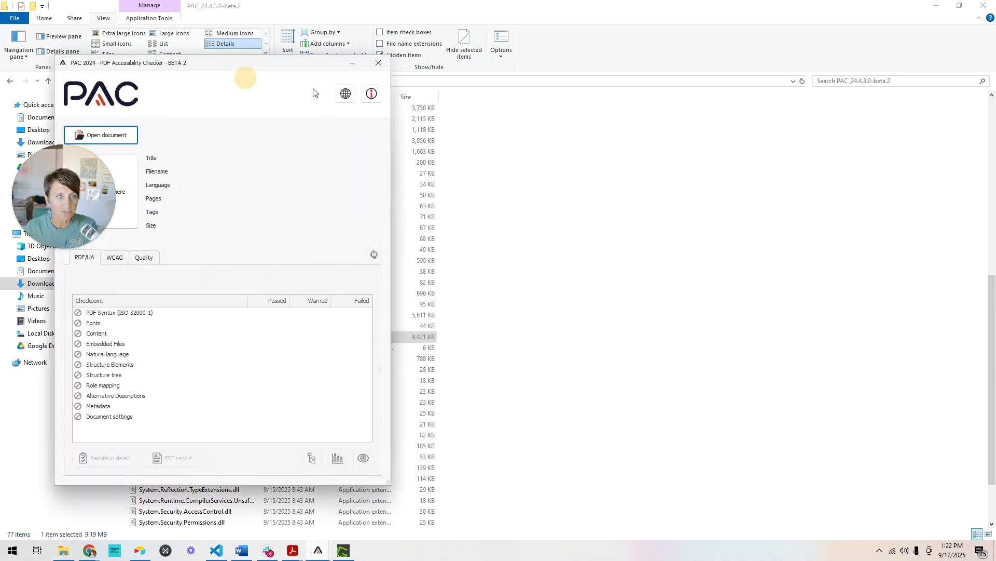
- Load the PDF "Google Docs + Grackle_ Making ADA Compliant PDFs the Easy Way" from Downloads into PAC for checking
{"action": "left_click_drag", "start_coordinate": [220, 64], "coordinate": [523, 70]}
{"action": "left_click", "coordinate": [406, 148]}
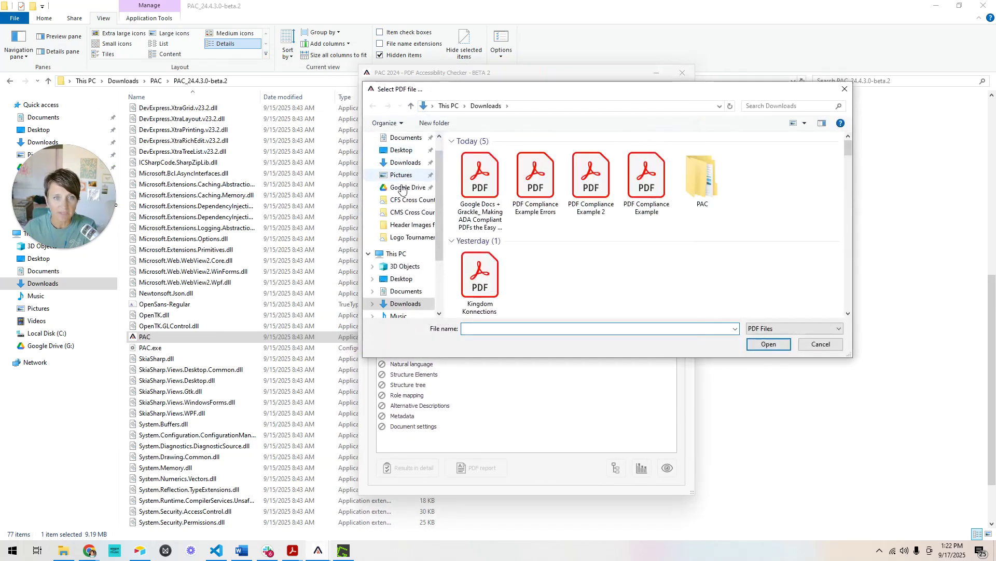
{"action": "left_click", "coordinate": [478, 182]}
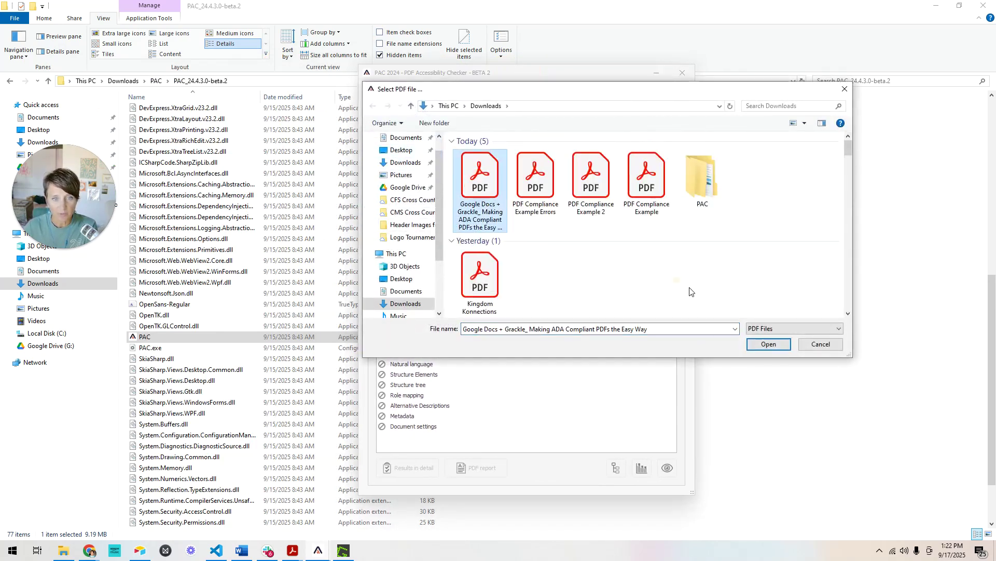
{"action": "left_click", "coordinate": [768, 344]}
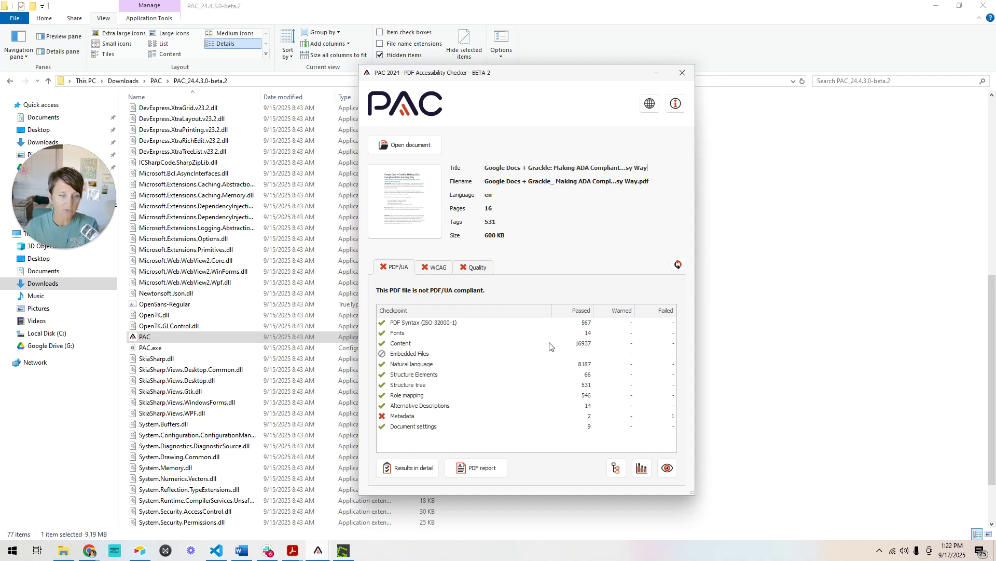
- Open the detailed results and expand the PDF/UA metadata errors down to the PDF/UA identifier entry
{"action": "left_click", "coordinate": [414, 469]}
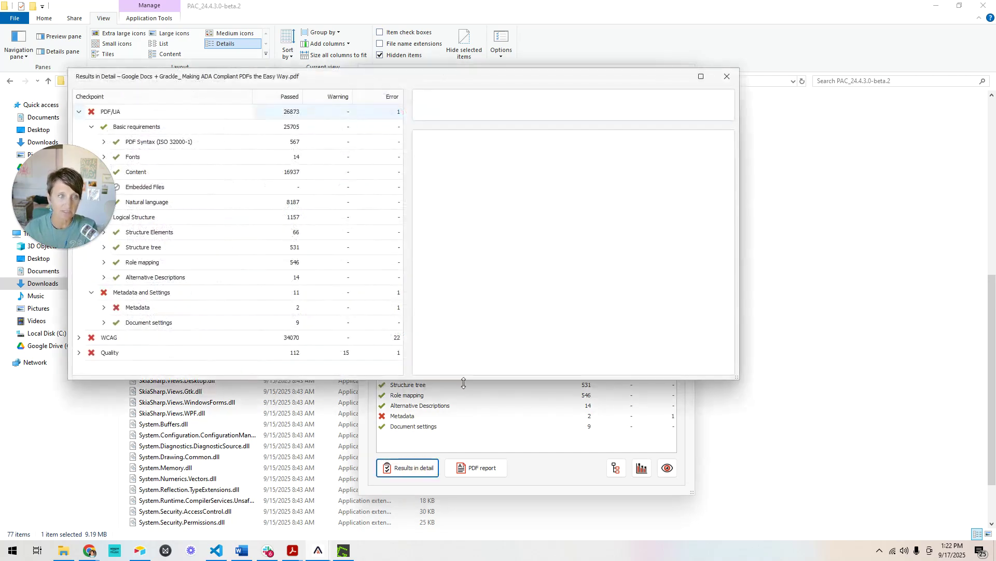
{"action": "left_click_drag", "start_coordinate": [698, 78], "coordinate": [810, 95]}
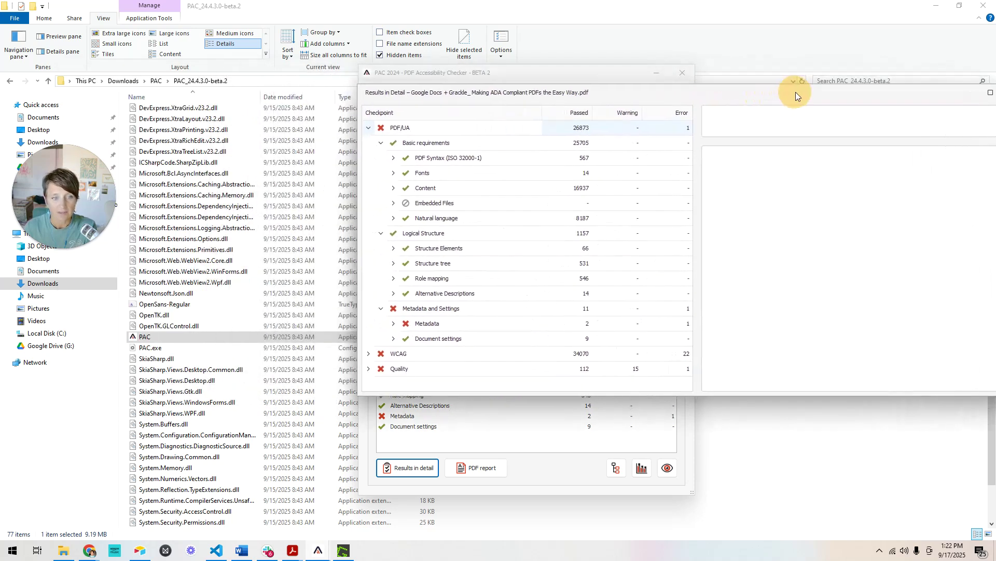
{"action": "left_click", "coordinate": [393, 324]}
{"action": "scroll", "coordinate": [446, 312], "scroll_direction": "down", "scroll_amount": 1}
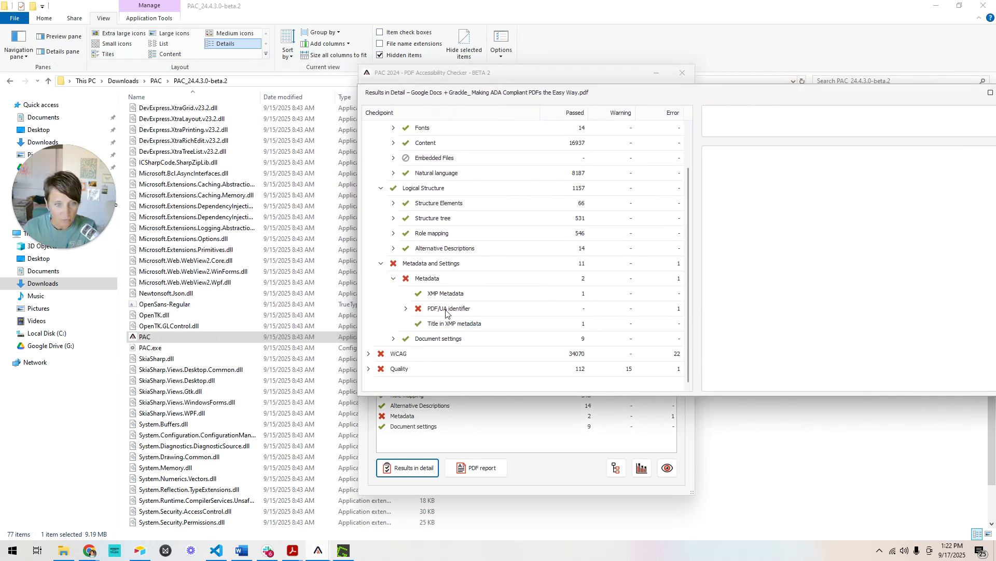
{"action": "left_click", "coordinate": [406, 308]}
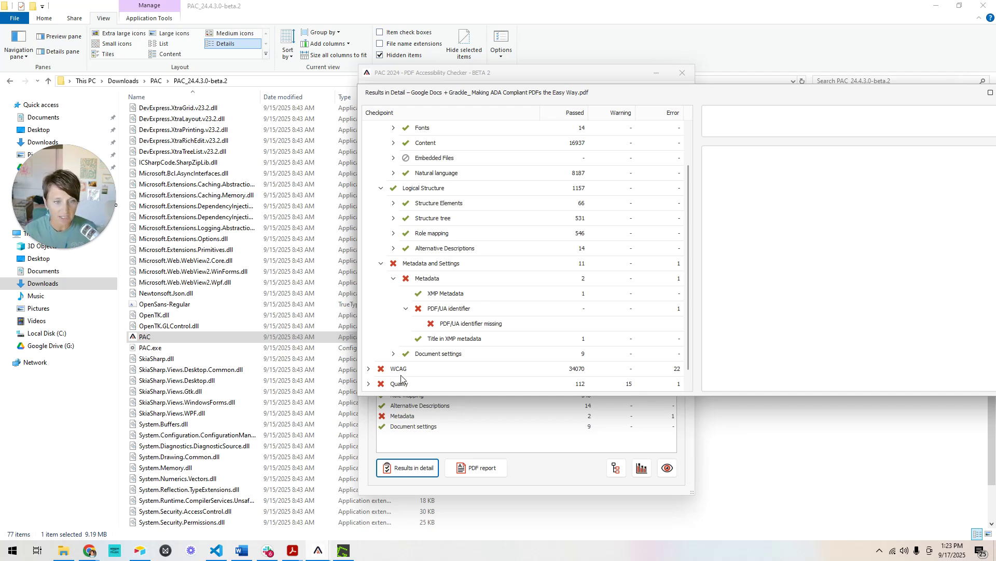
- Expand the WCAG errors through 1 Perceivable, 1.4 Distinguishable and 1.4.3 Contrast (Minimum) down to the individual Contrast of text entries
{"action": "left_click", "coordinate": [368, 369]}
{"action": "scroll", "coordinate": [401, 364], "scroll_direction": "down", "scroll_amount": 3}
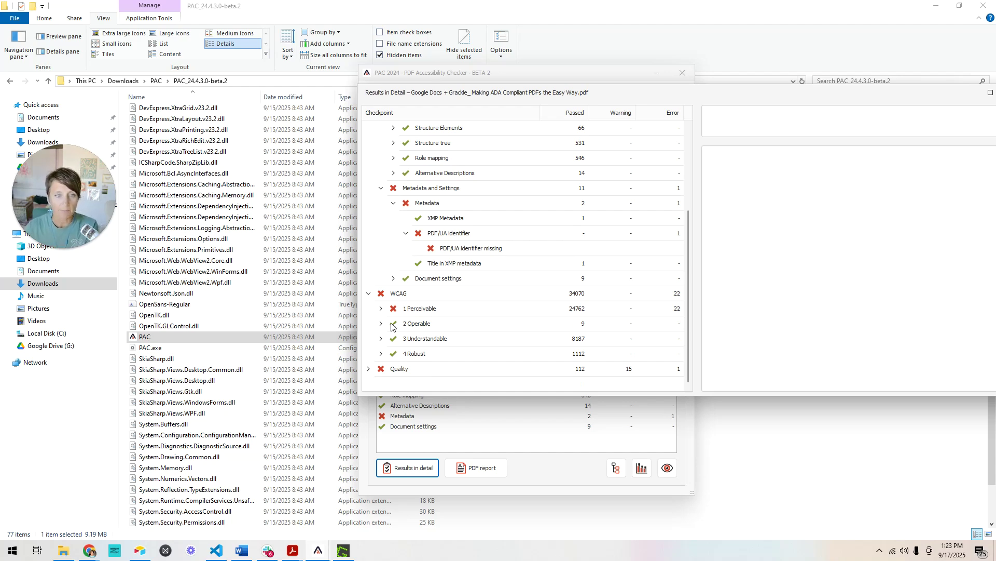
{"action": "left_click", "coordinate": [382, 310]}
{"action": "scroll", "coordinate": [385, 335], "scroll_direction": "down", "scroll_amount": 1}
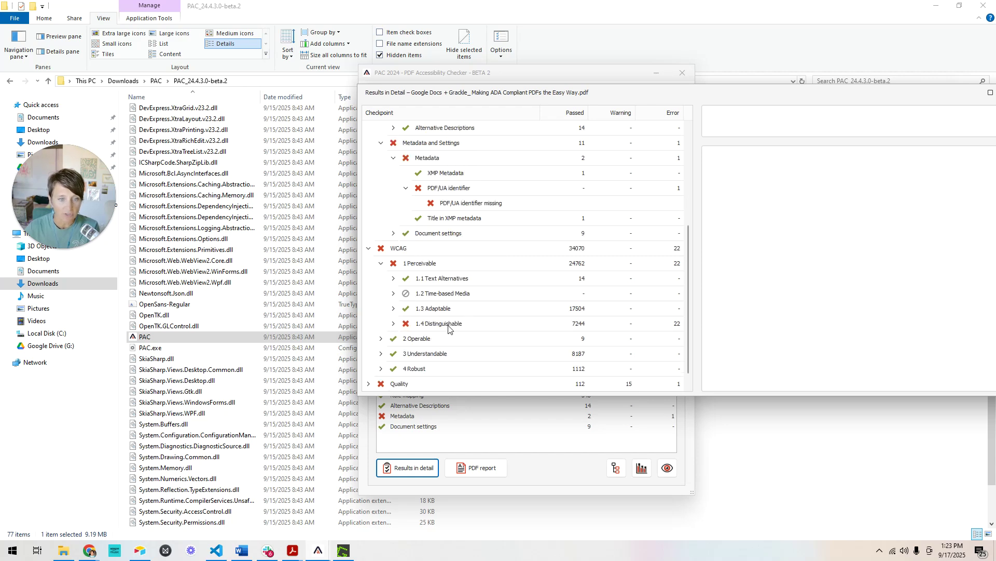
{"action": "left_click", "coordinate": [394, 323]}
{"action": "scroll", "coordinate": [439, 327], "scroll_direction": "down", "scroll_amount": 2}
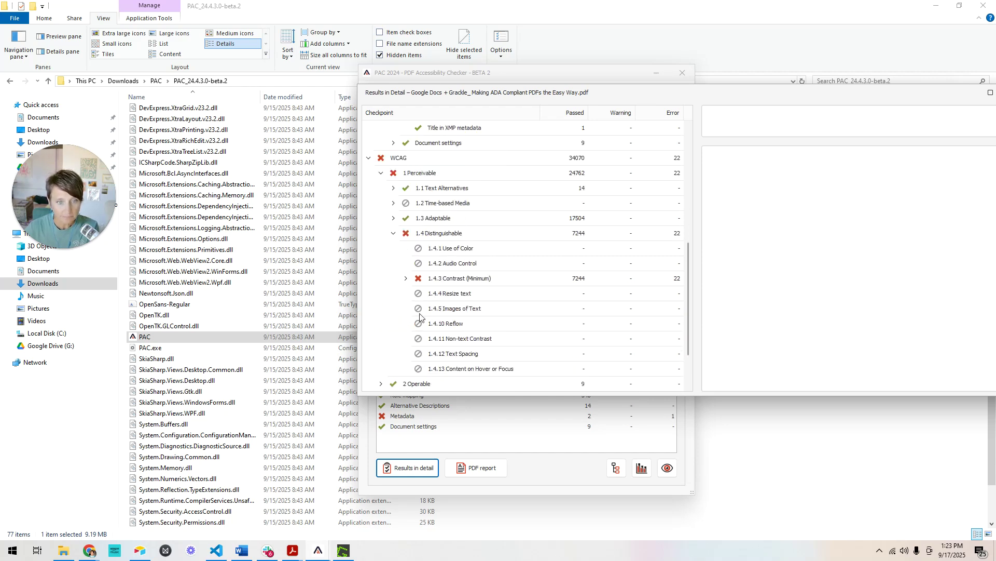
{"action": "left_click", "coordinate": [406, 278]}
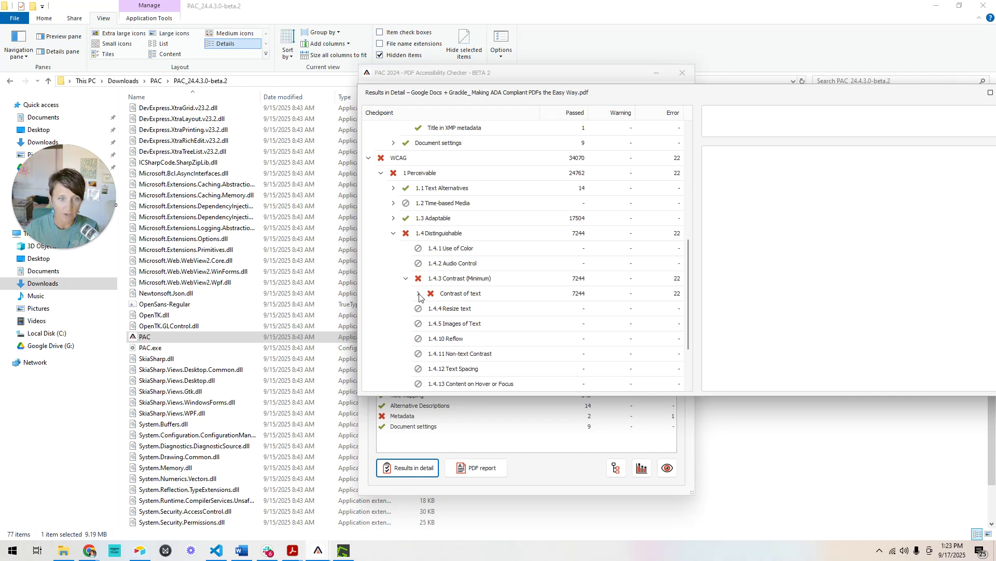
{"action": "left_click", "coordinate": [419, 294]}
{"action": "scroll", "coordinate": [424, 299], "scroll_direction": "down", "scroll_amount": 2}
- Examine several "Text with insufficient contrast" entries in the page preview, moving the results window fully into view
{"action": "left_click", "coordinate": [490, 219]}
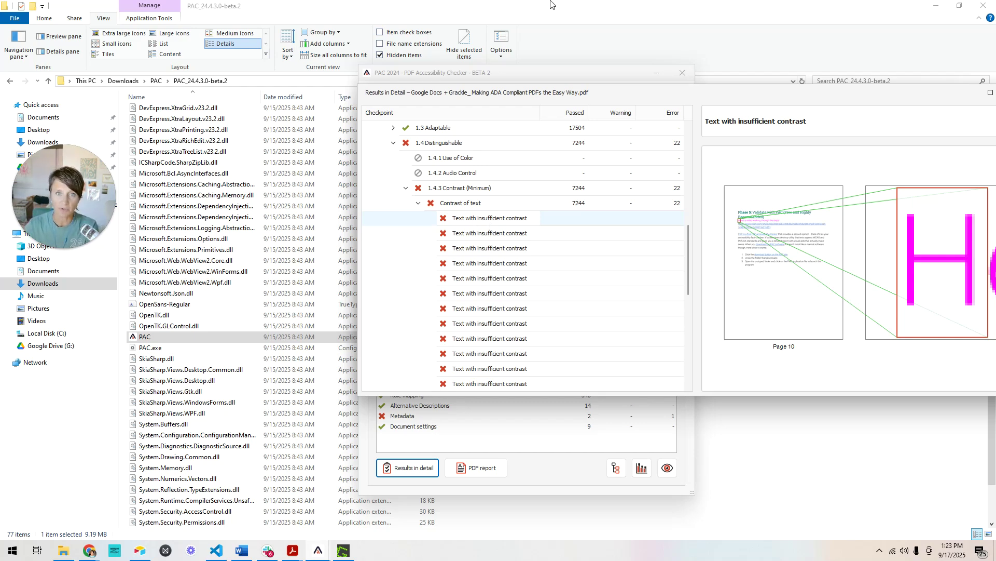
{"action": "left_click_drag", "start_coordinate": [833, 97], "coordinate": [653, 98]}
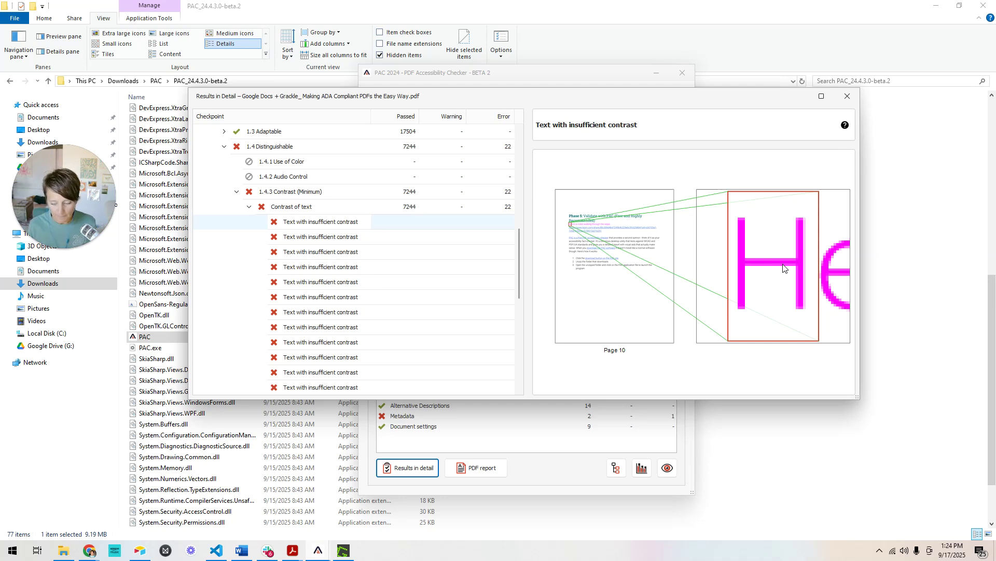
{"action": "left_click", "coordinate": [318, 267]}
{"action": "left_click", "coordinate": [332, 296]}
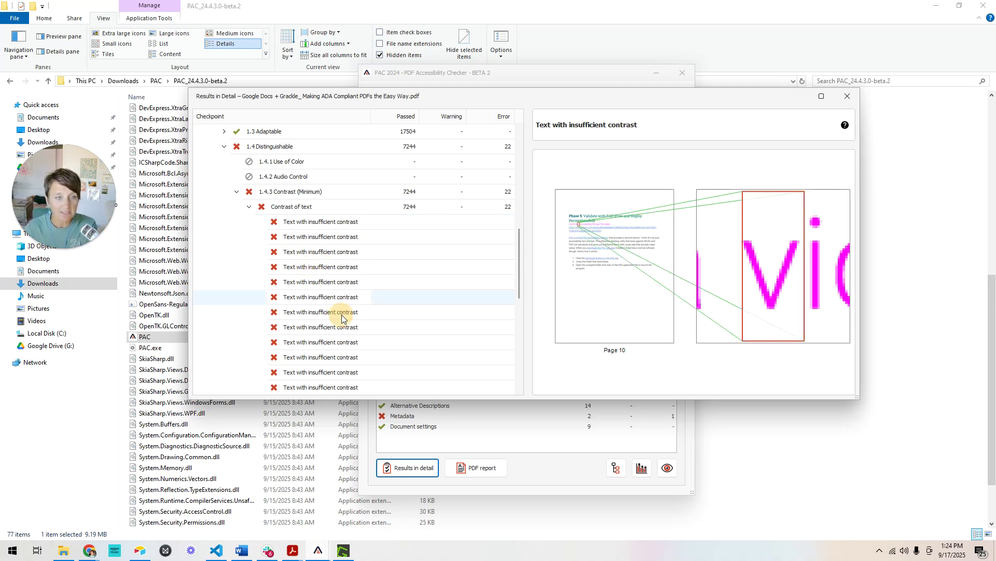
{"action": "left_click", "coordinate": [342, 313]}
{"action": "left_click", "coordinate": [351, 358]}
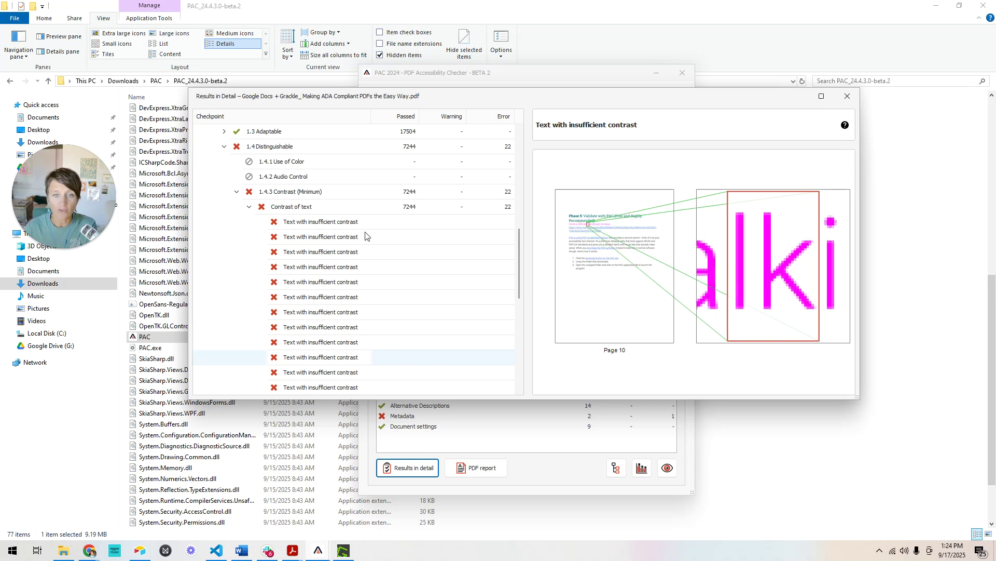
{"action": "scroll", "coordinate": [429, 253], "scroll_direction": "down", "scroll_amount": 6}
{"action": "left_click", "coordinate": [351, 268]}
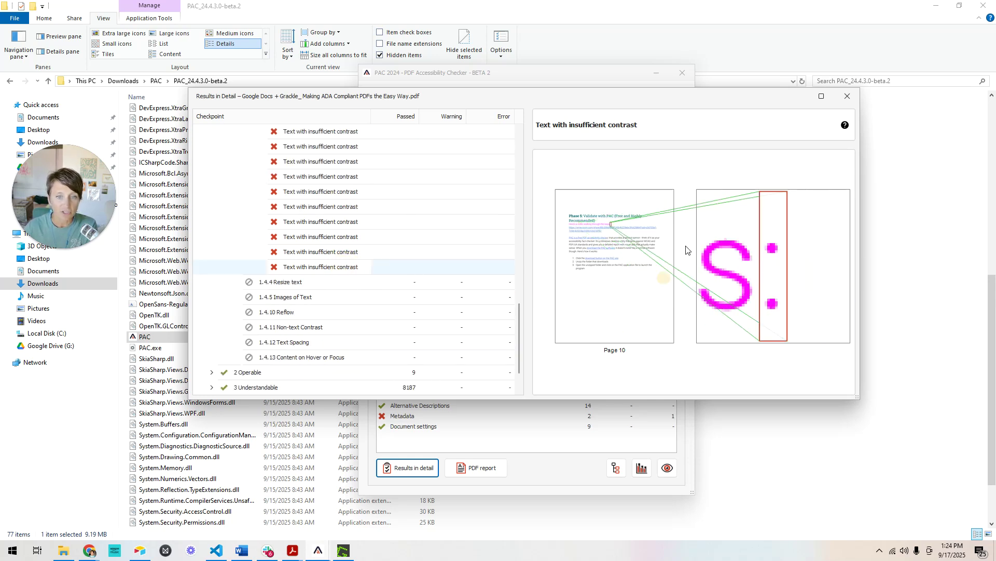
{"action": "scroll", "coordinate": [345, 213], "scroll_direction": "down", "scroll_amount": 1}
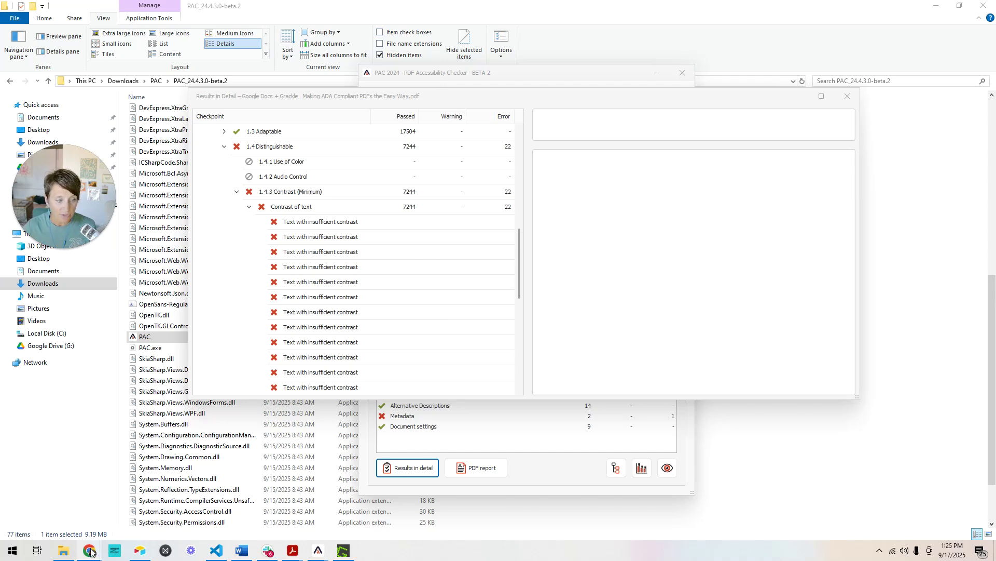
- Switch to the Google Doc in Chrome, go back to the "Keep Tables Simple for Now" section and close the Grackle Docs sidebar
{"action": "mouse_move", "coordinate": [91, 551]}
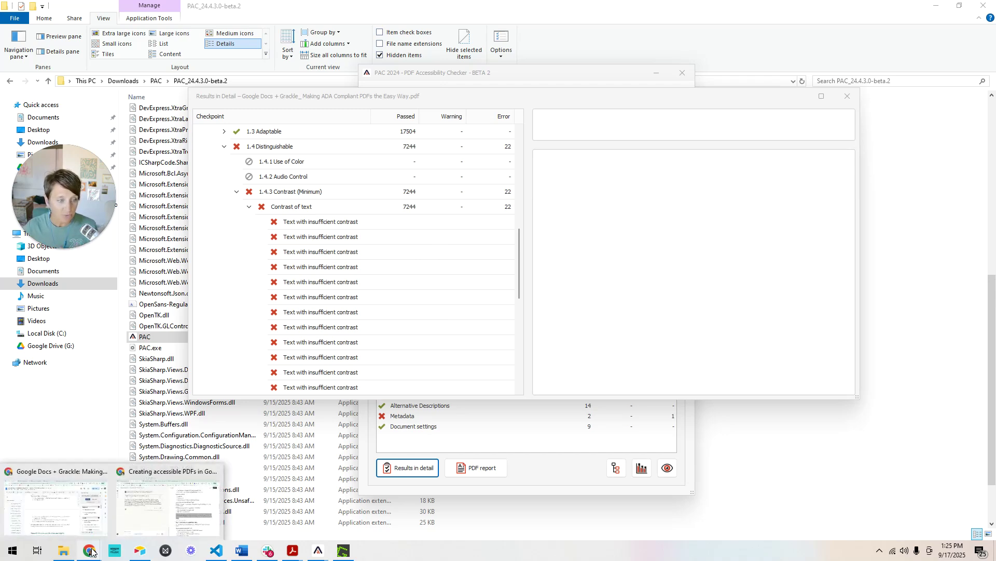
{"action": "left_click", "coordinate": [73, 519]}
{"action": "scroll", "coordinate": [559, 351], "scroll_direction": "up", "scroll_amount": 15}
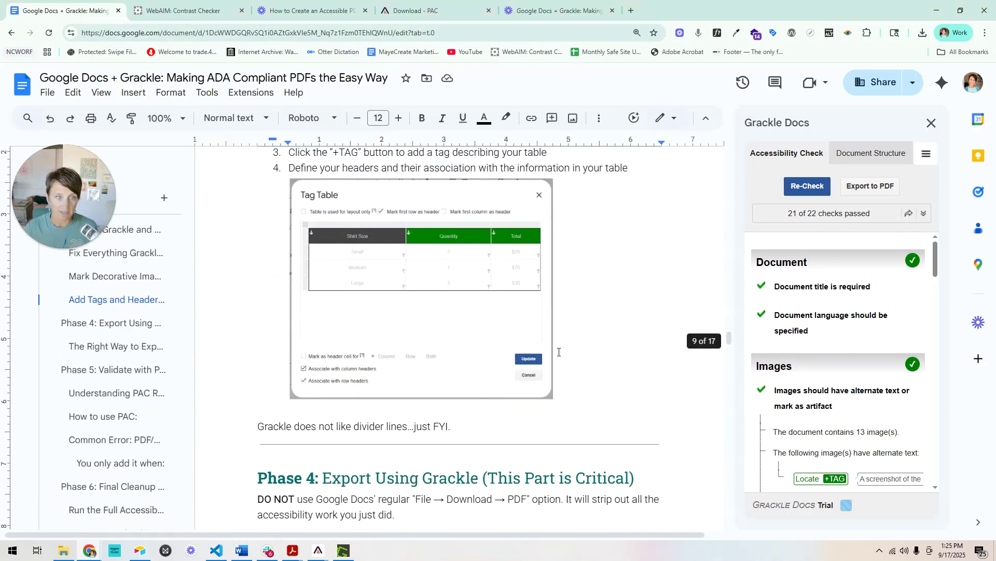
{"action": "scroll", "coordinate": [559, 352], "scroll_direction": "up", "scroll_amount": 15}
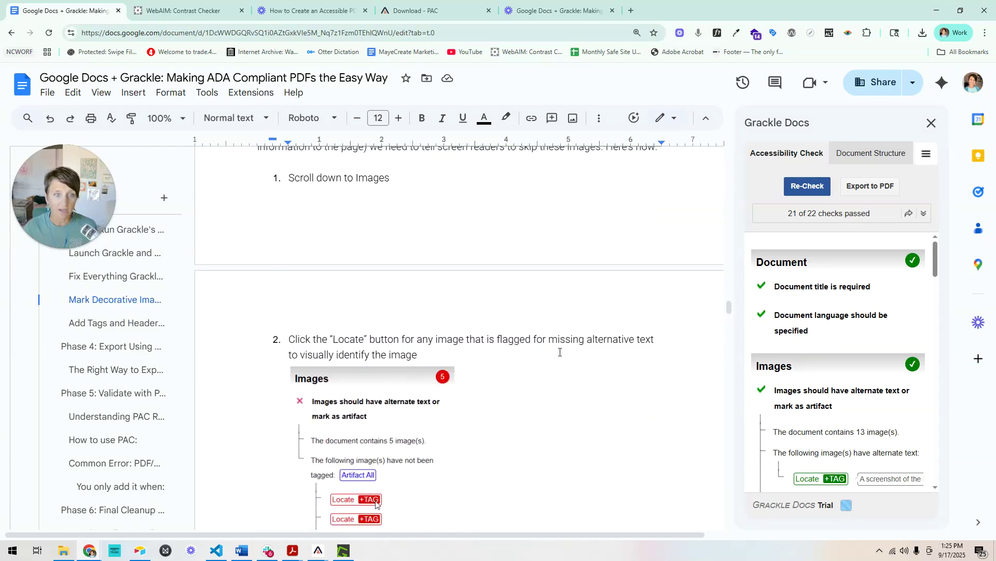
{"action": "scroll", "coordinate": [560, 352], "scroll_direction": "up", "scroll_amount": 5}
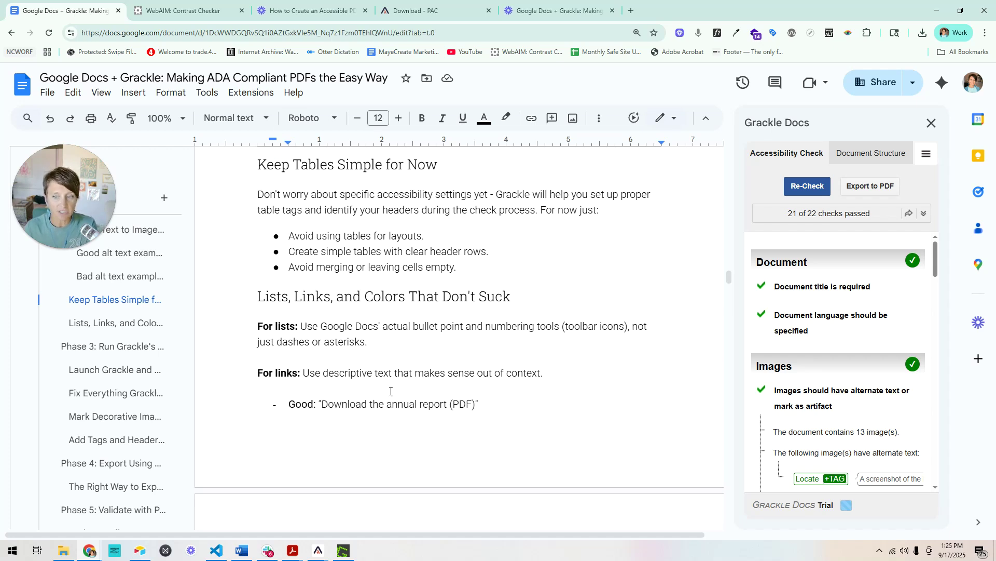
{"action": "left_click", "coordinate": [931, 123]}
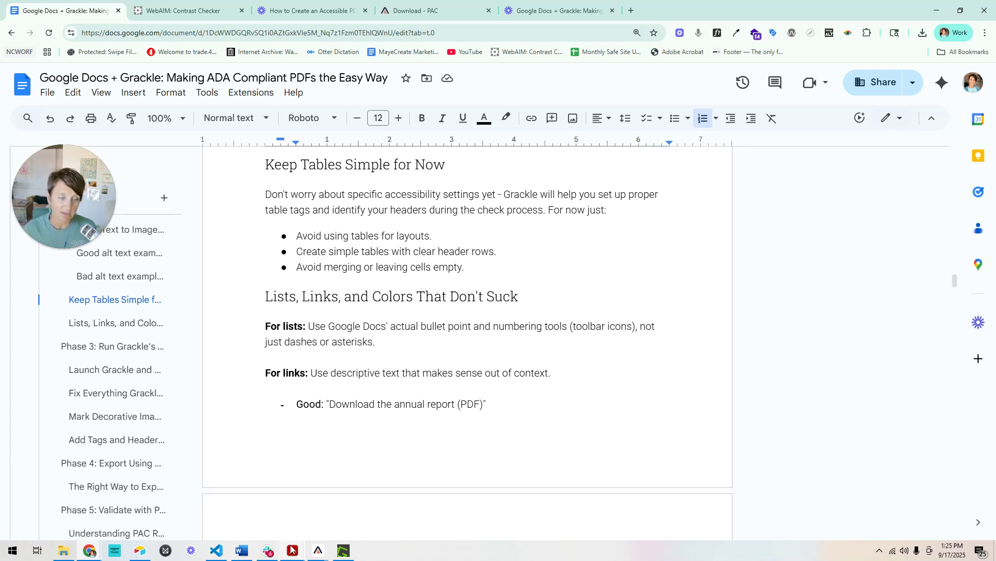
- Open the context options of the image in the document's alt text instructions and return to PAC's detailed results
{"action": "mouse_move", "coordinate": [292, 552]}
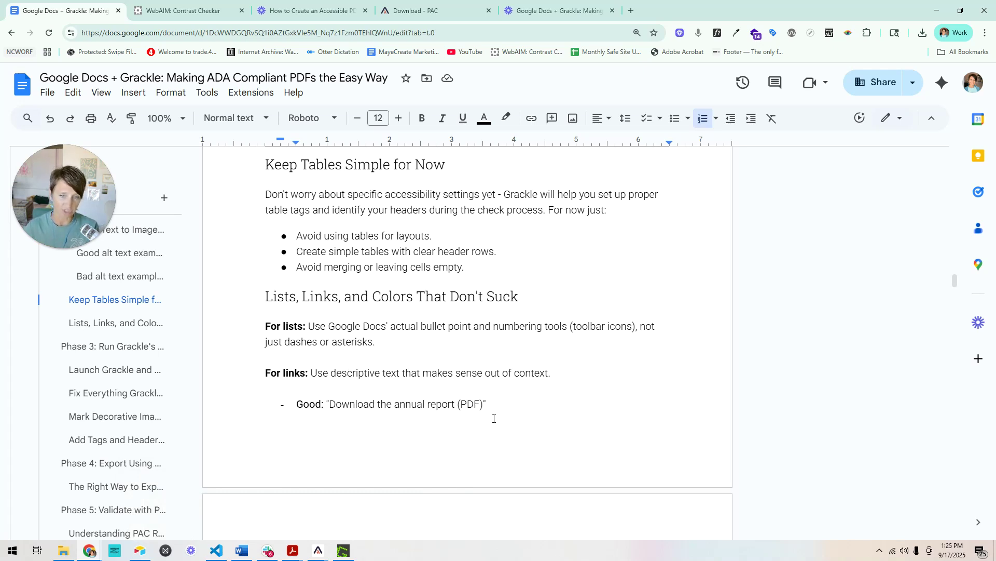
{"action": "scroll", "coordinate": [494, 418], "scroll_direction": "up", "scroll_amount": 5}
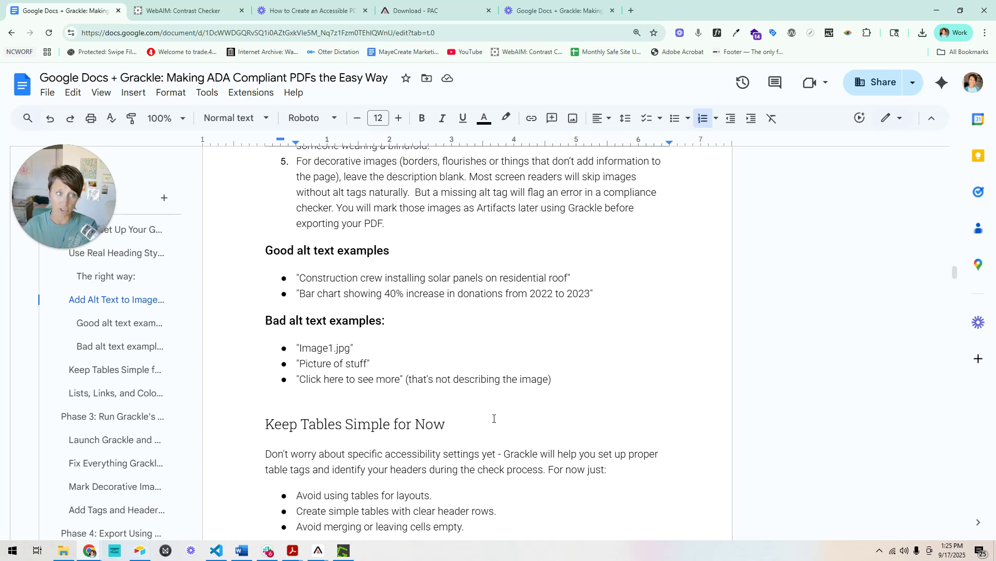
{"action": "scroll", "coordinate": [494, 418], "scroll_direction": "up", "scroll_amount": 10}
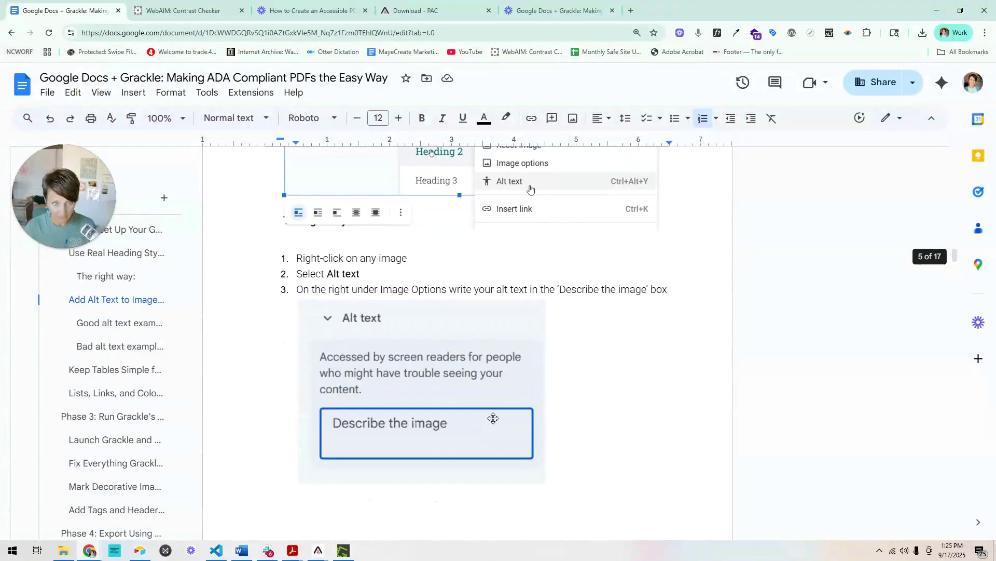
{"action": "right_click", "coordinate": [493, 418]}
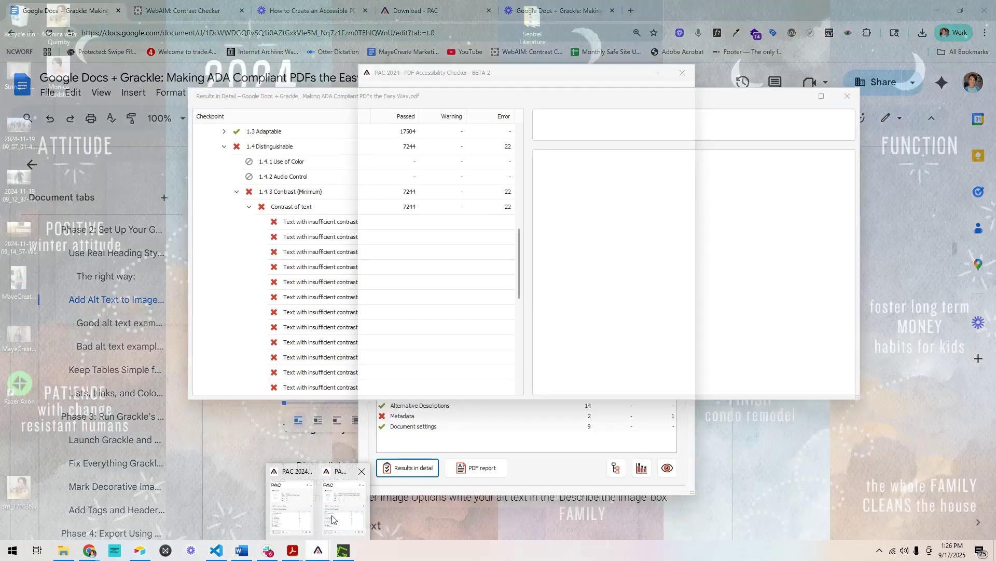
{"action": "left_click", "coordinate": [336, 507]}
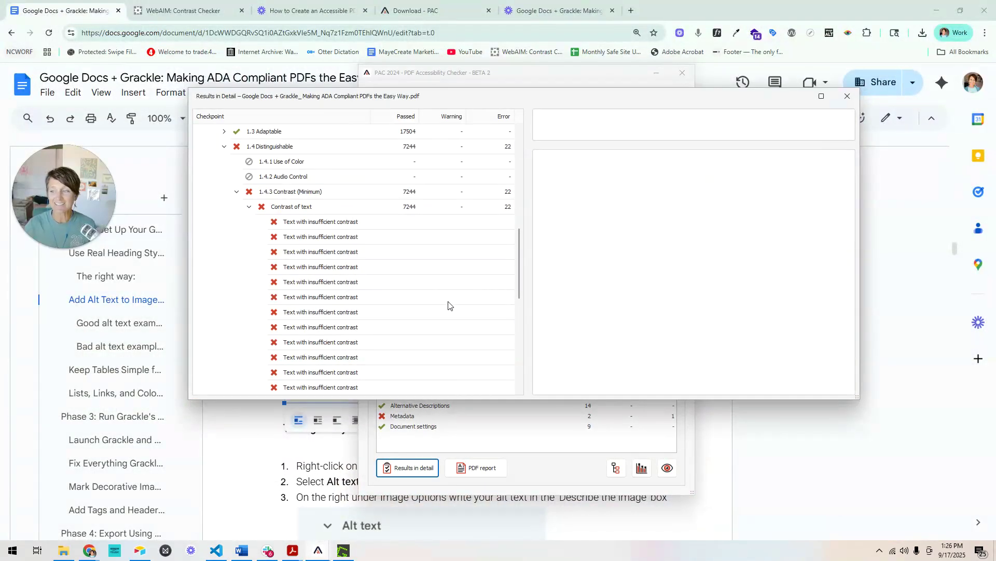